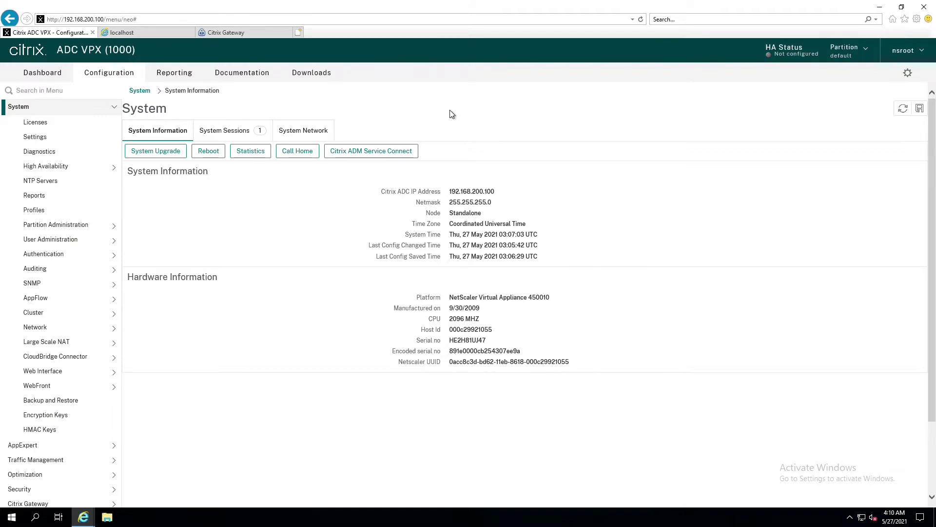
Confirm the standalone appliance's initial setup summary and return to System Information.
double_click(453, 216)
click(492, 220)
click(907, 74)
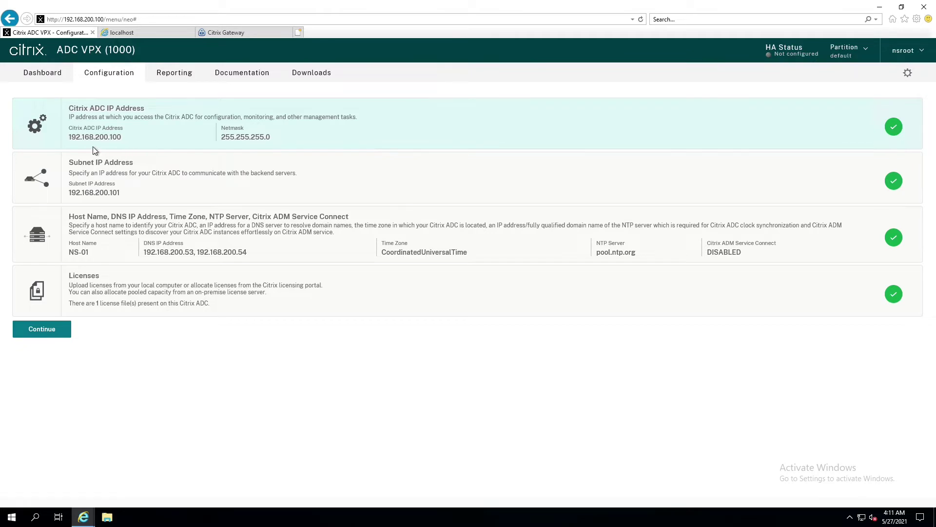
click(37, 329)
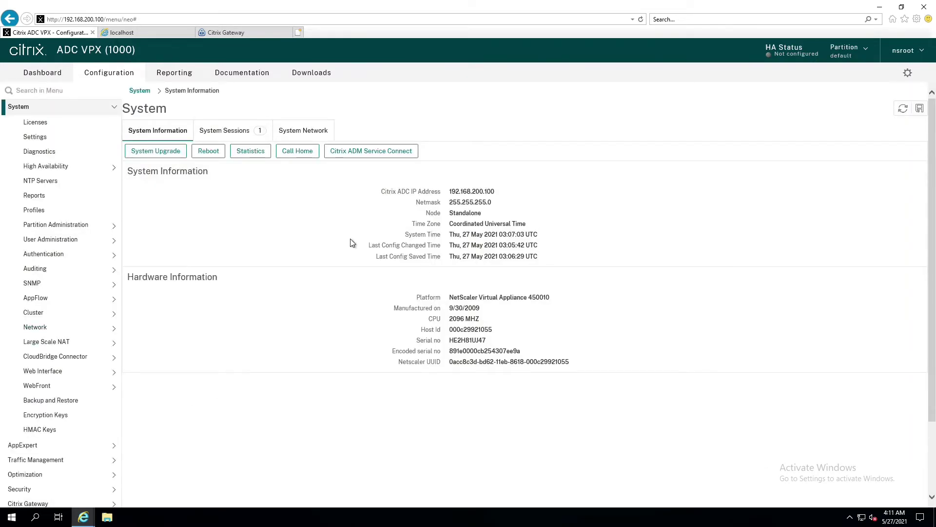
In SecurEnvoy, add 192.168.200.100 as a new RADIUS client and show its edit settings.
click(142, 32)
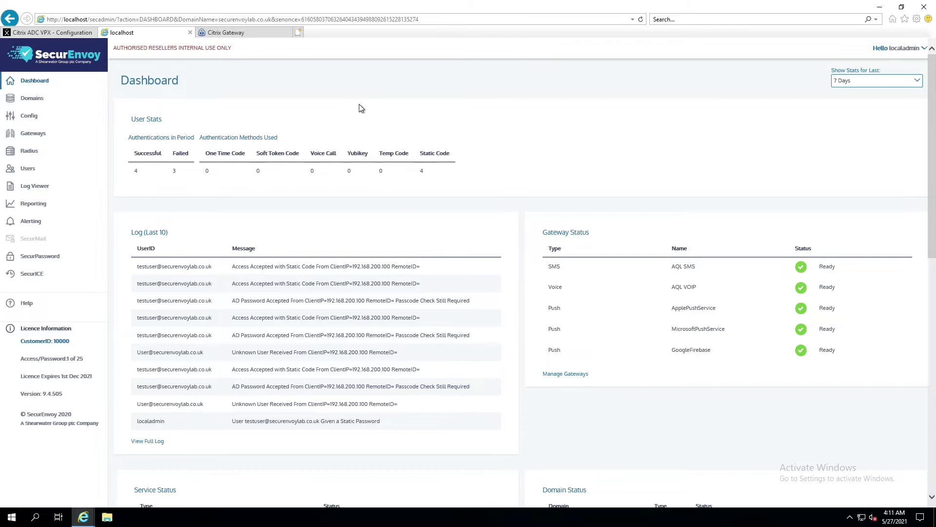
click(28, 154)
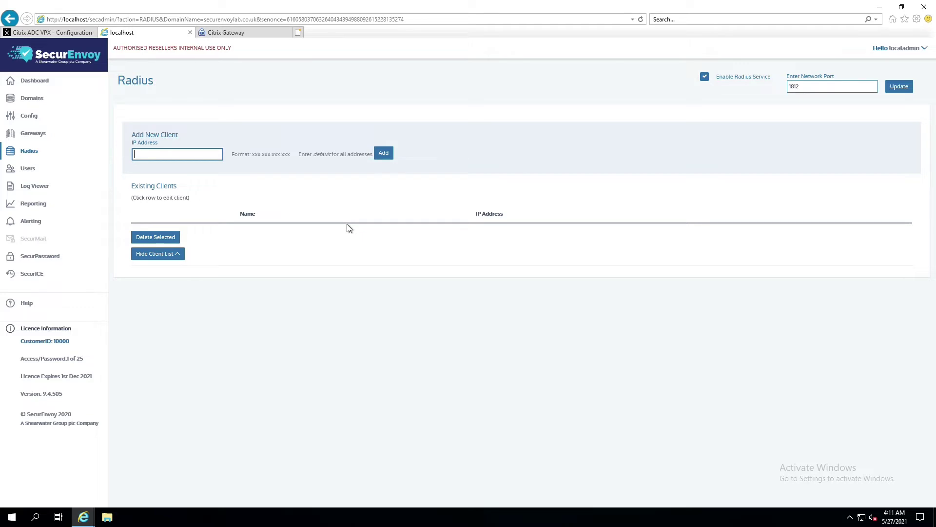
text(192.168.200.100)
click(383, 154)
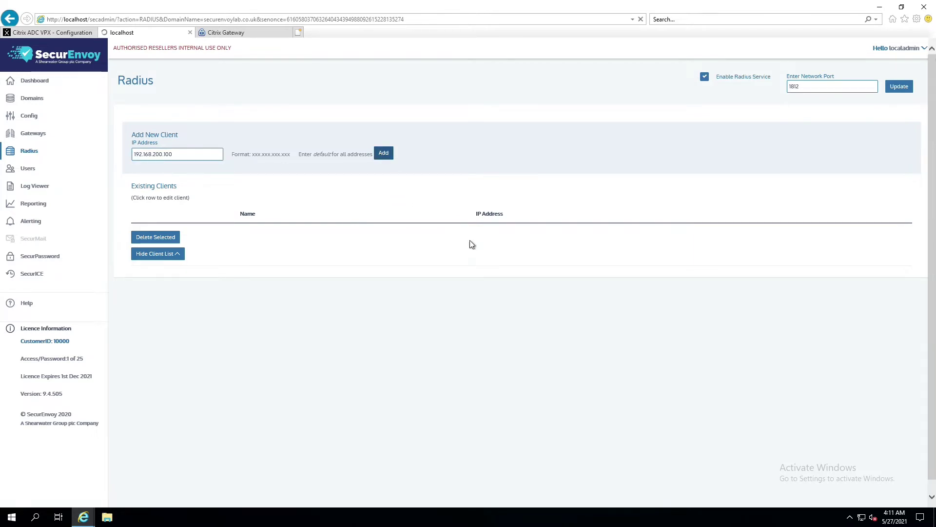
scroll(458, 306, down, 2)
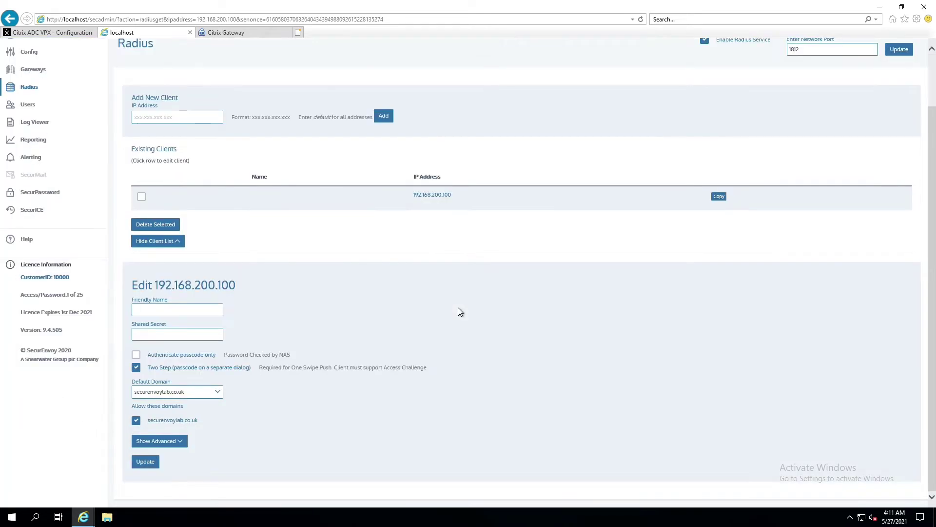
Save client 192.168.200.100 as 'Citrix NetScaler' with a shared secret and domain securenvoylab.co.uk.
click(222, 312)
text(Citrix NetScale)
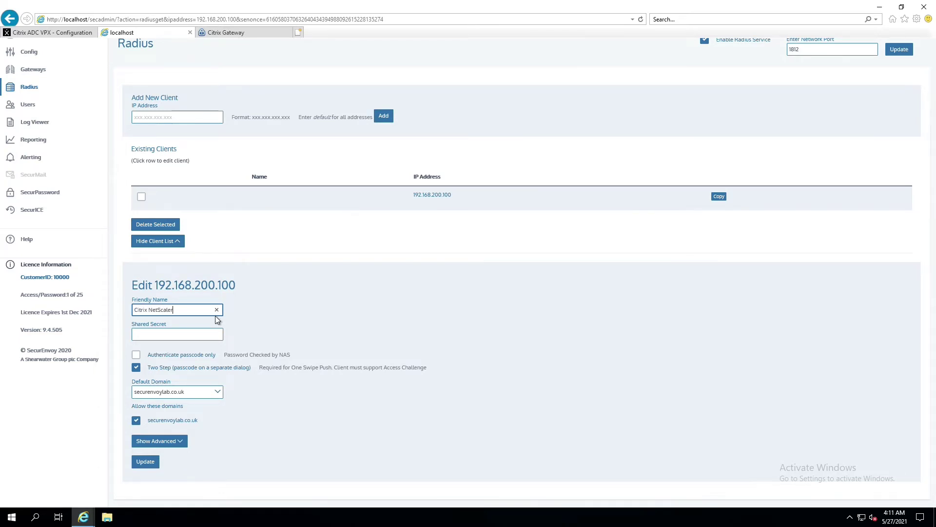
click(196, 333)
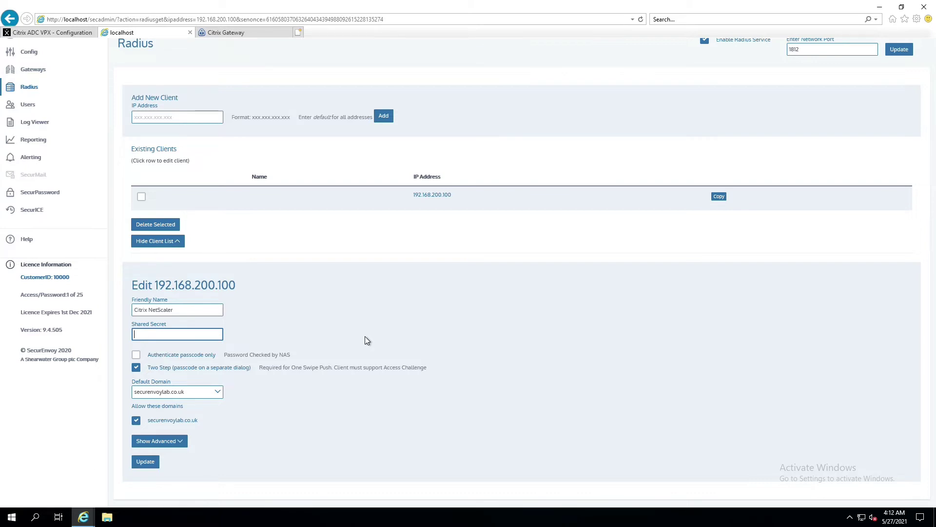
text(SharedSecret)
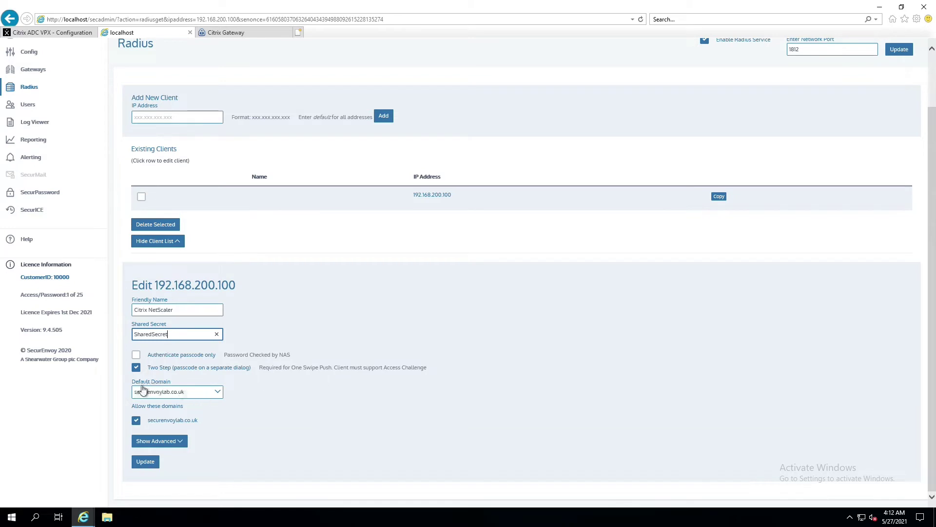
click(216, 396)
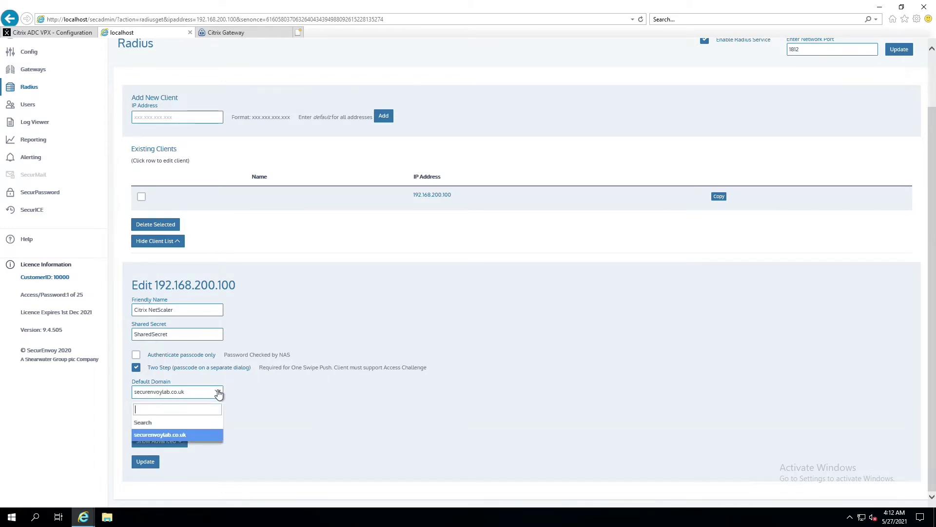
click(285, 397)
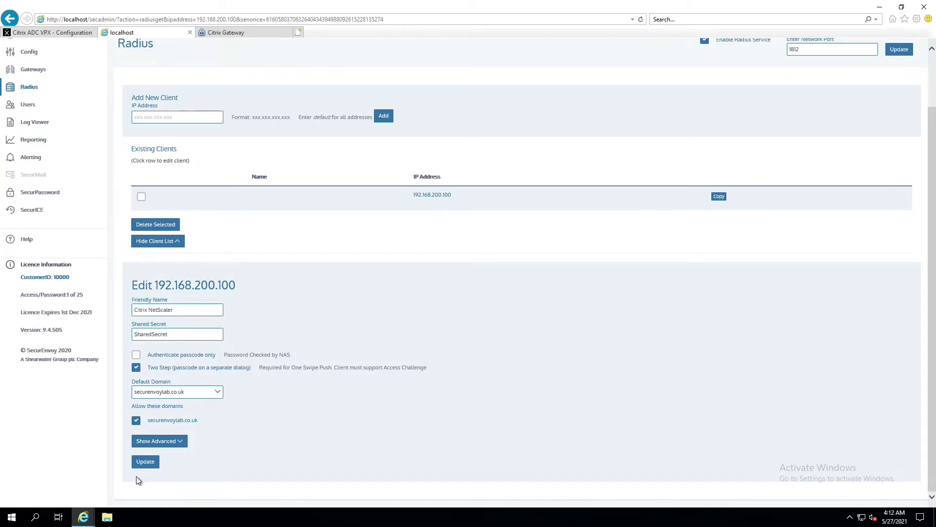
click(143, 462)
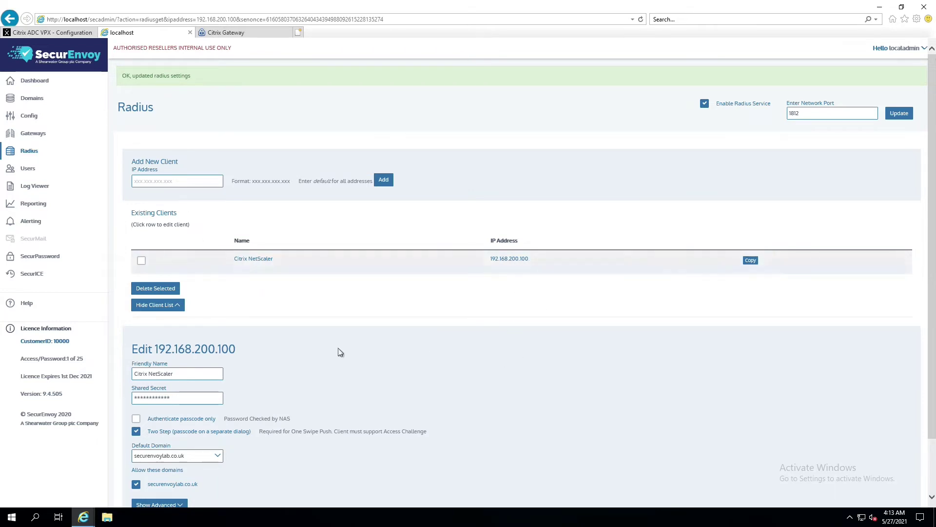
click(195, 398)
Back in the ADC console, view the XenApp and XenDesktop dashboard for citrix.securenvoylab.co.uk.
click(59, 32)
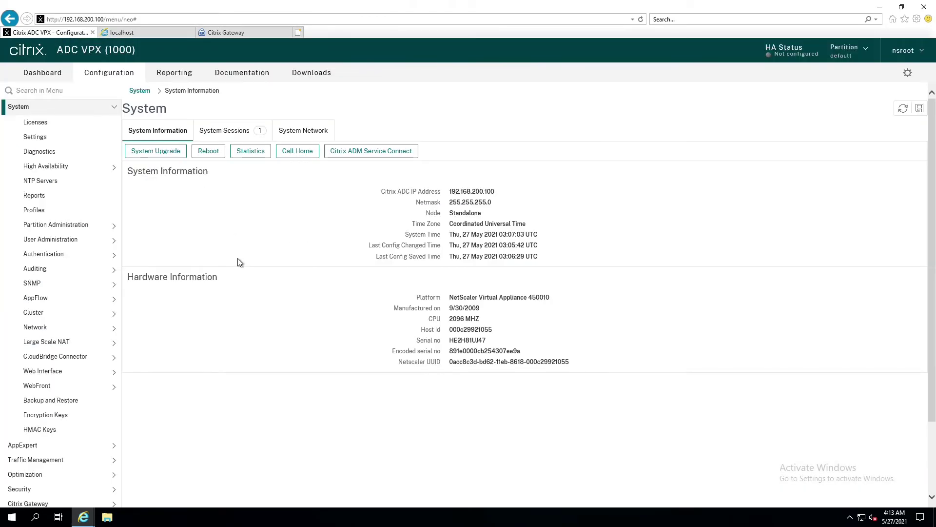
click(10, 109)
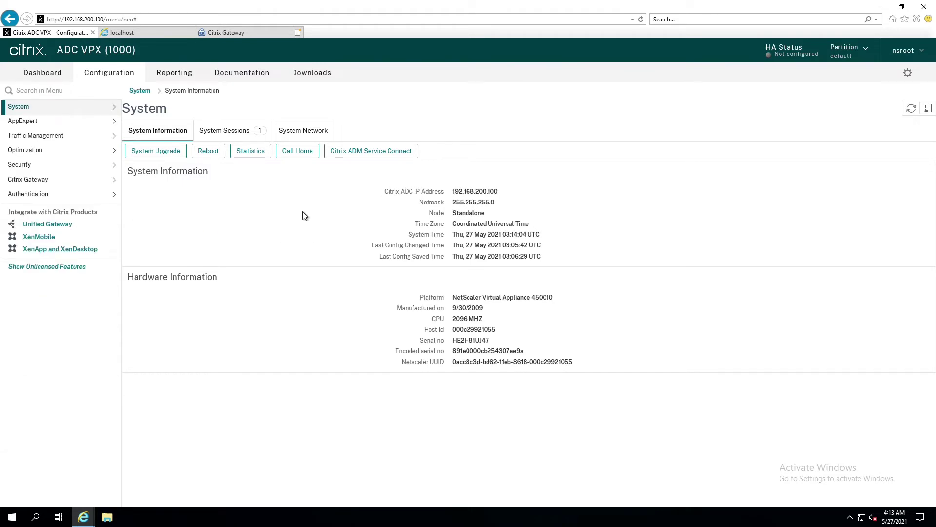
click(54, 248)
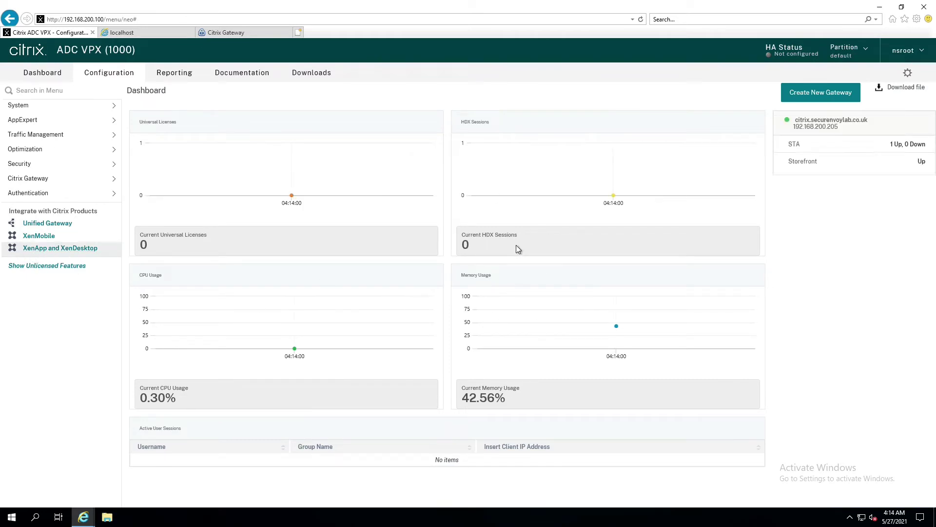
mouse_move(812, 125)
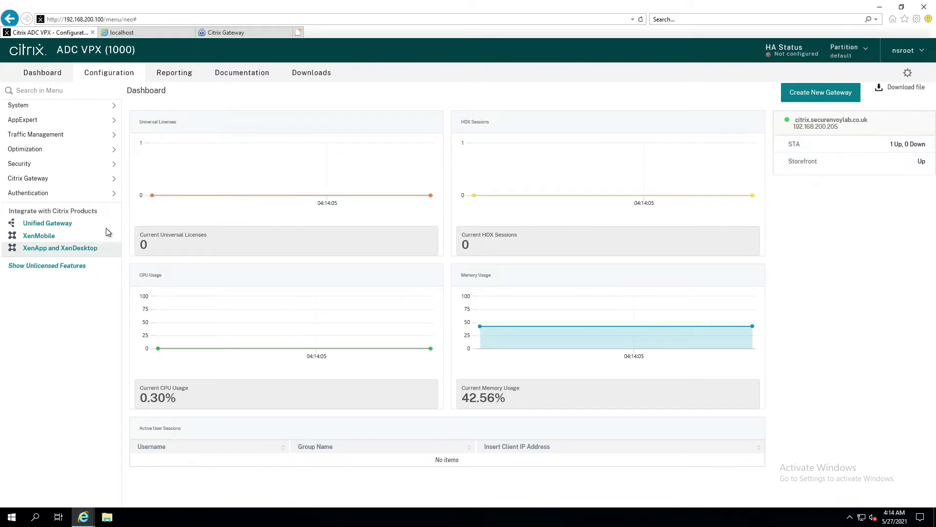
Go to Citrix Gateway > Policies > Authentication > RADIUS, which has no policies yet.
click(31, 181)
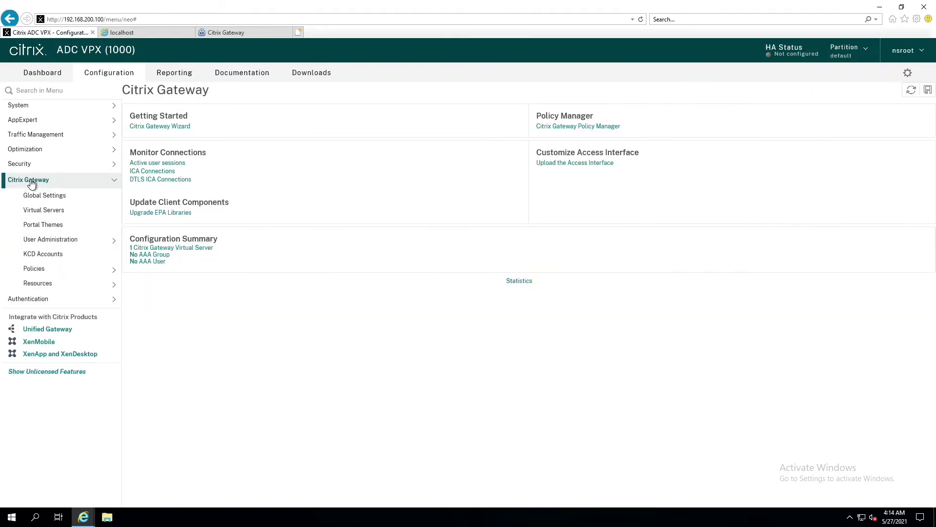
click(34, 271)
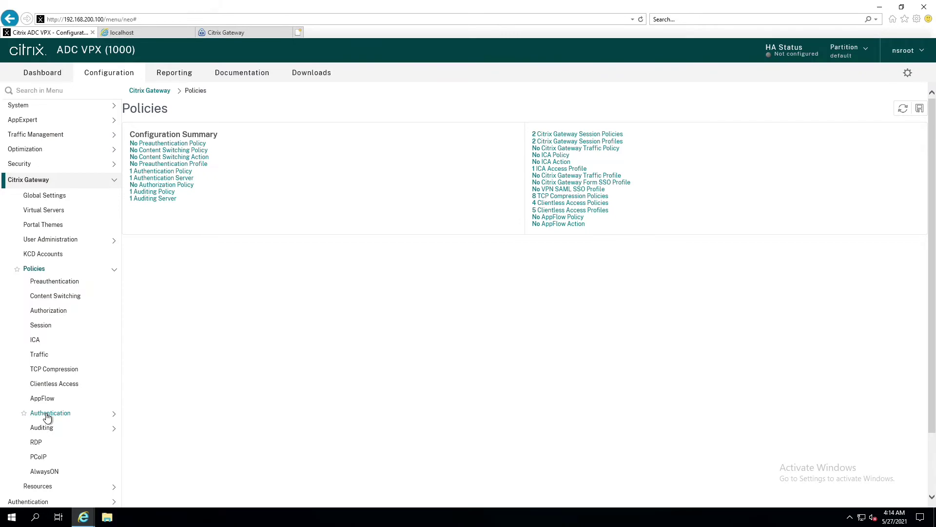
click(47, 416)
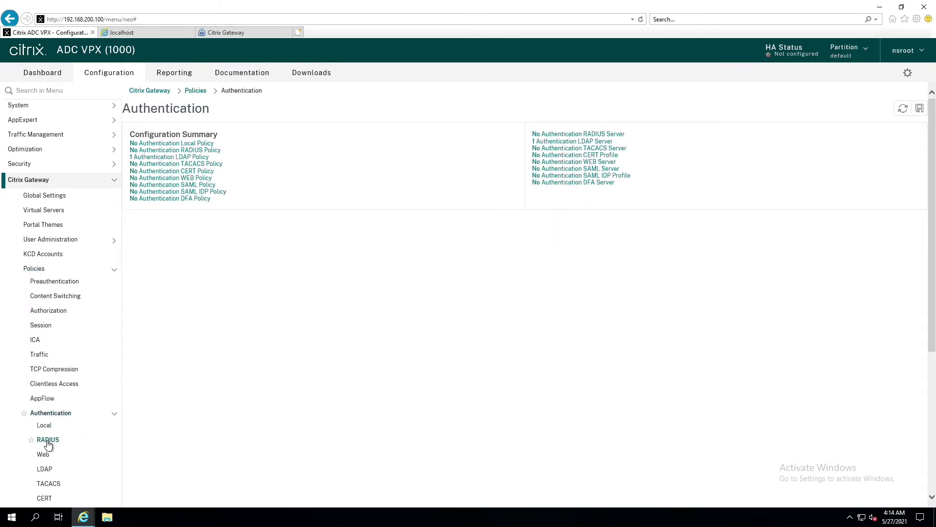
click(47, 441)
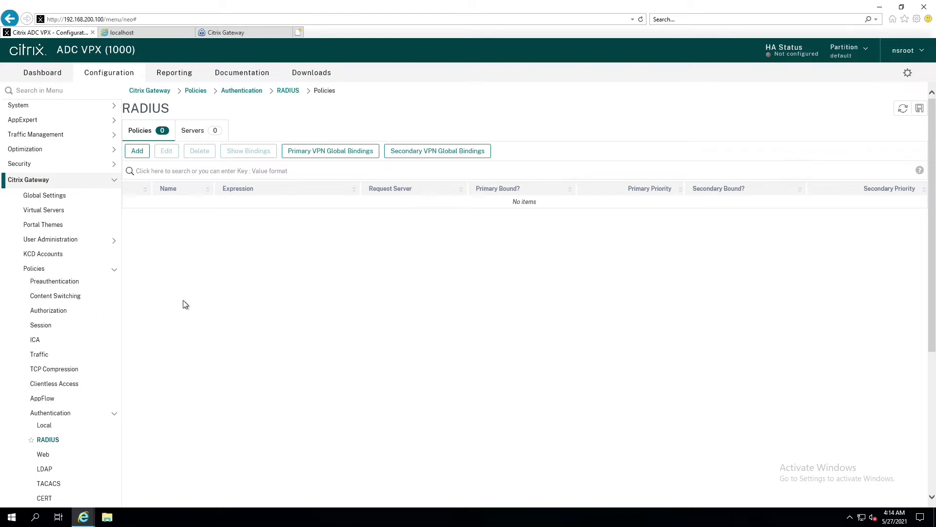
Start a new RADIUS authentication policy named 'SecurEnvoy Radius'.
click(137, 150)
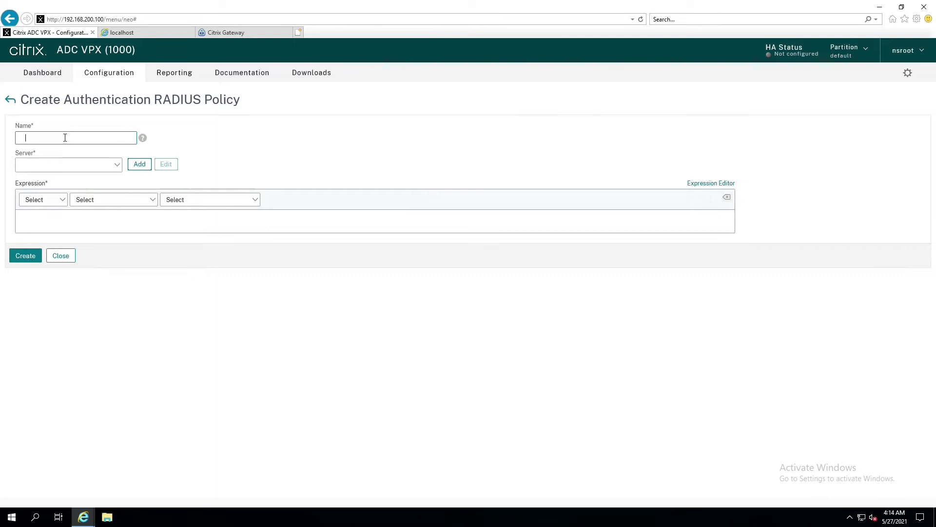
text(SecurEnvoy Radisu)
key(BackSpace)
key(BackSpace)
key(BackSpace)
key(BackSpace)
key(BackSpace)
key(BackSpace)
text(Radius)
Name the new RADIUS server SE-01 and give it IP address 192.168.200.55.
click(140, 166)
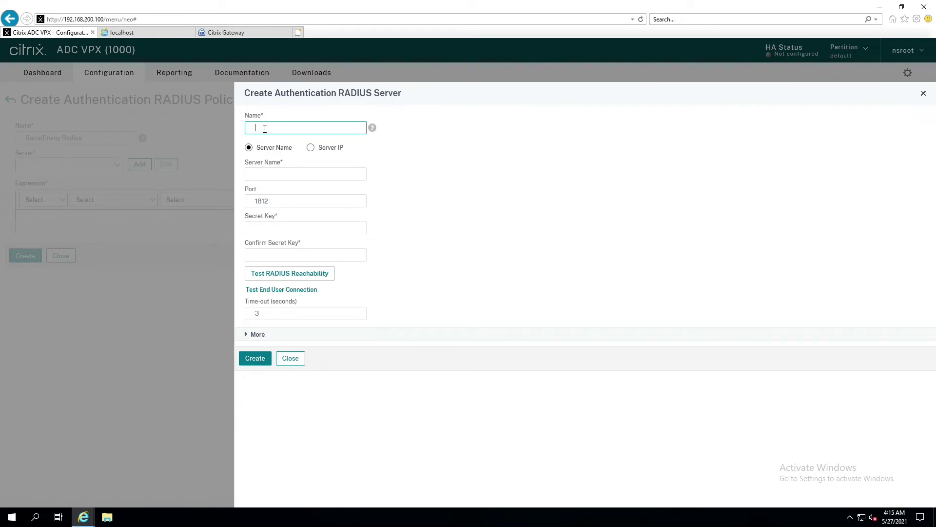
text(SE-01)
click(311, 147)
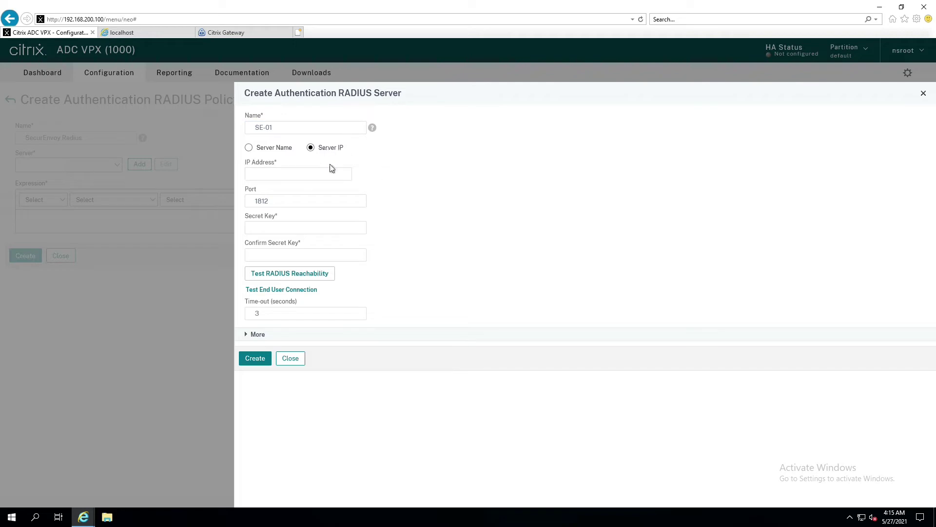
click(330, 172)
click(249, 147)
click(277, 174)
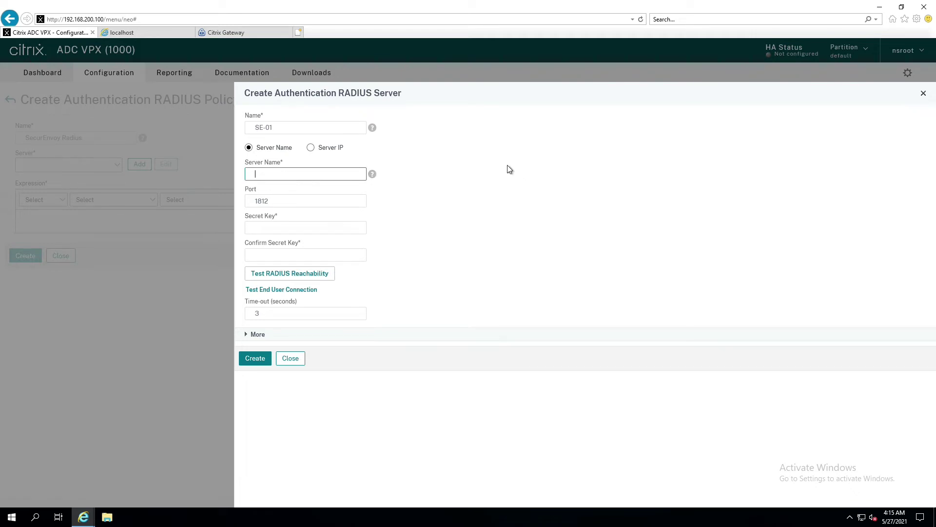
click(311, 147)
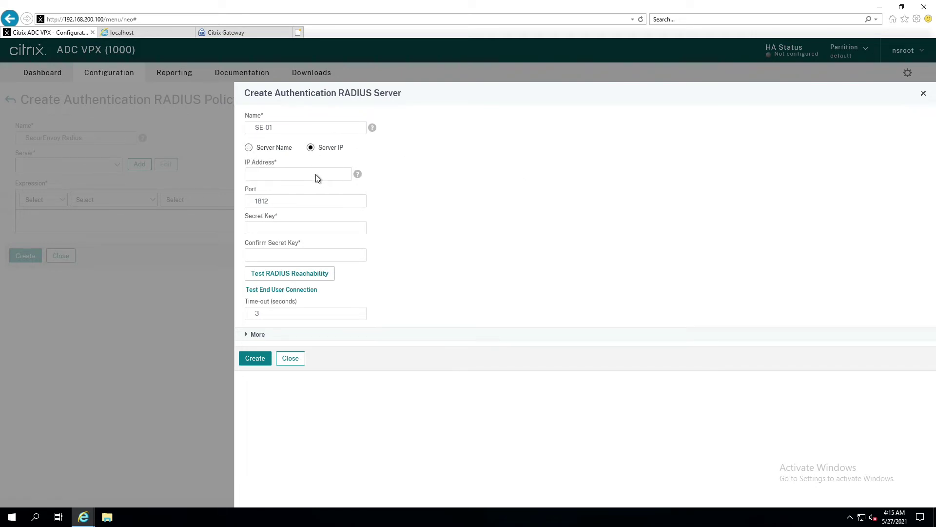
click(315, 174)
text(192.168.200.55)
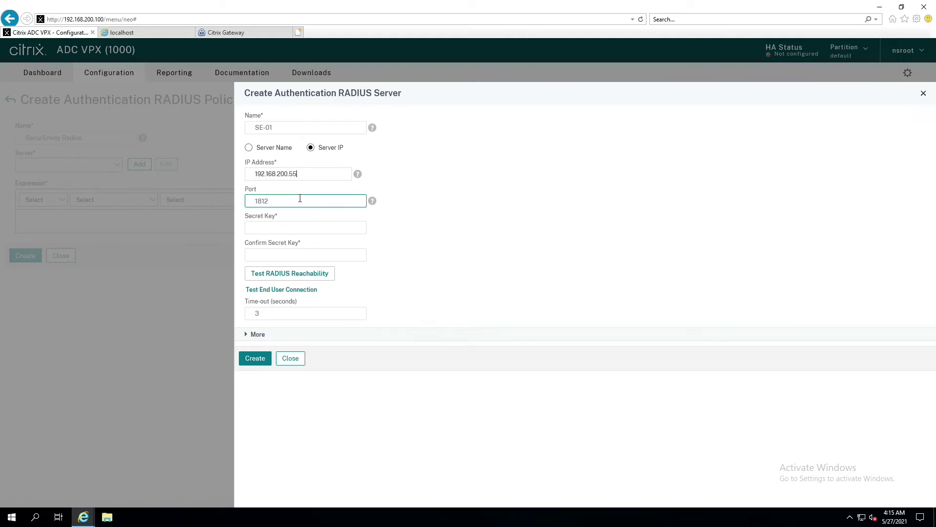
Enter and confirm the server's secret key and set the time-out to 20 seconds.
click(300, 198)
click(293, 228)
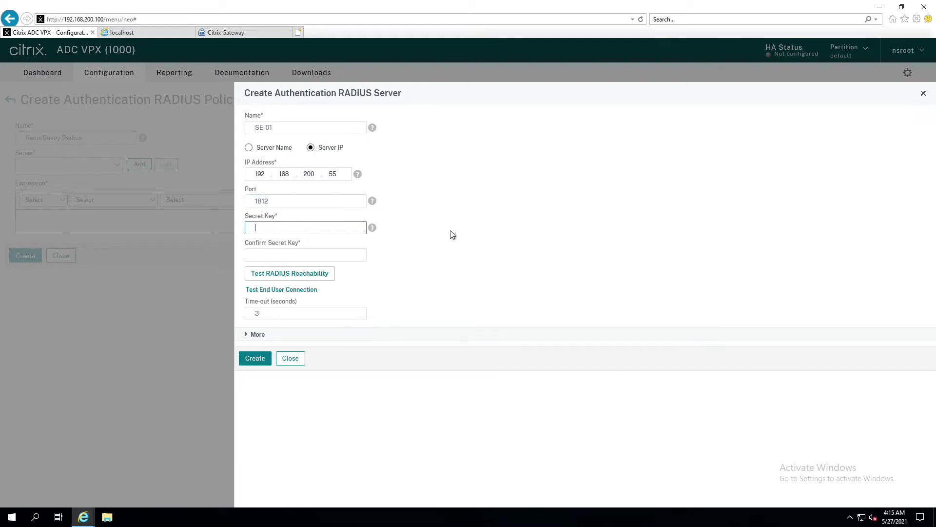
text(password123)
key(Tab)
key(Tab)
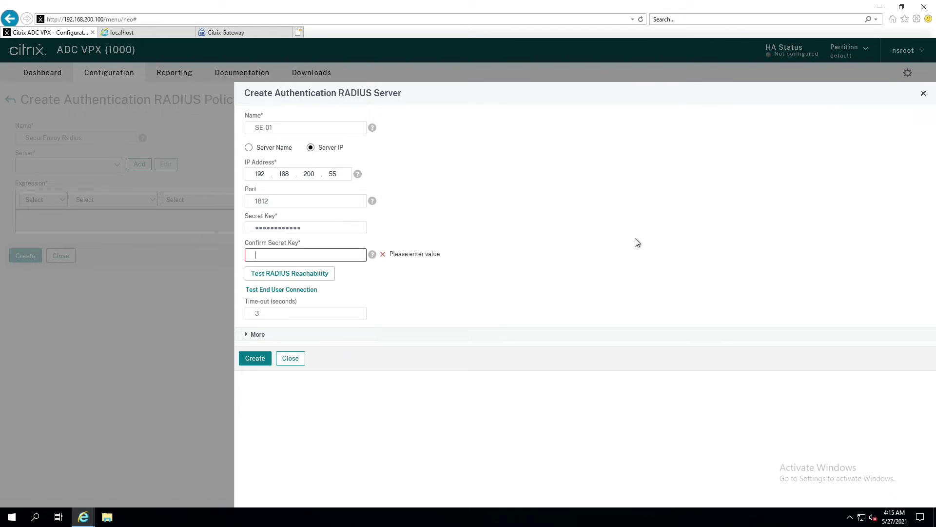
text(••••••••••••)
click(346, 254)
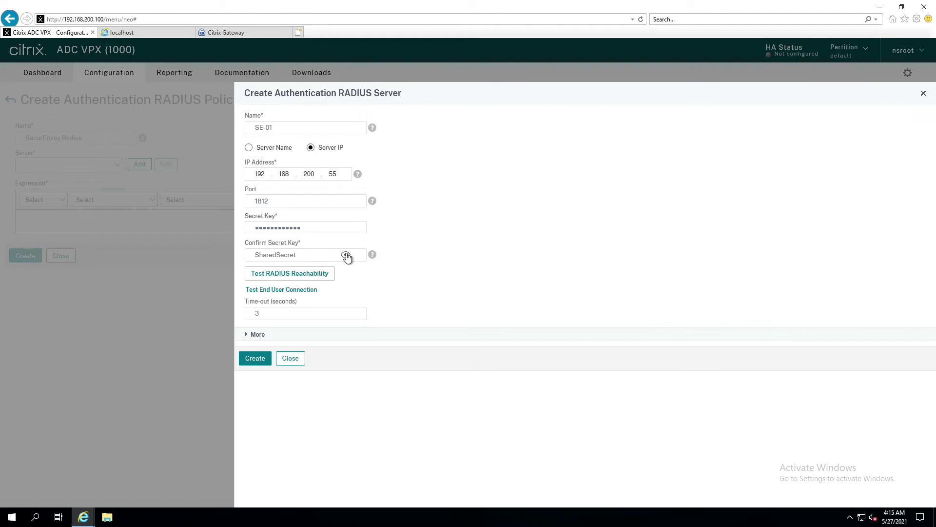
click(340, 226)
click(279, 313)
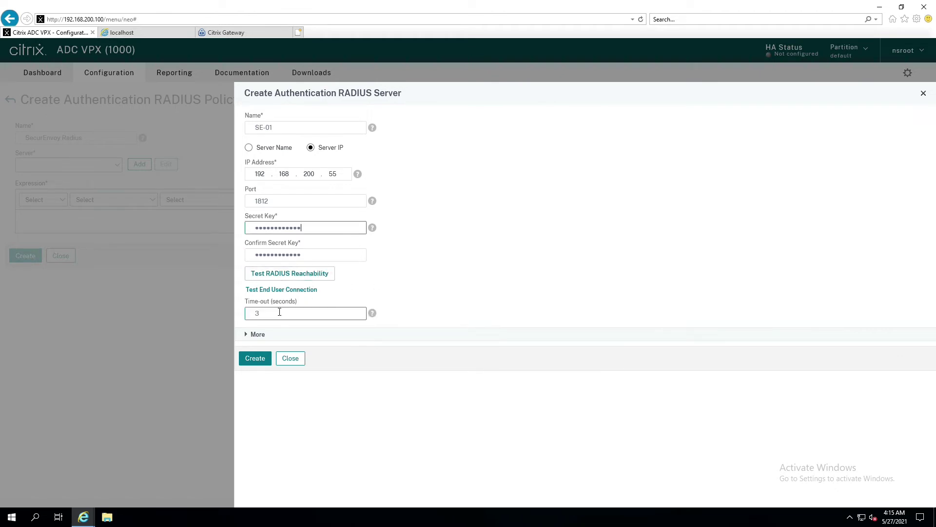
key(BackSpace)
text(20)
Review the additional server settings and confirm SE-01 passes the RADIUS reachability test.
click(260, 335)
scroll(429, 368, down, 5)
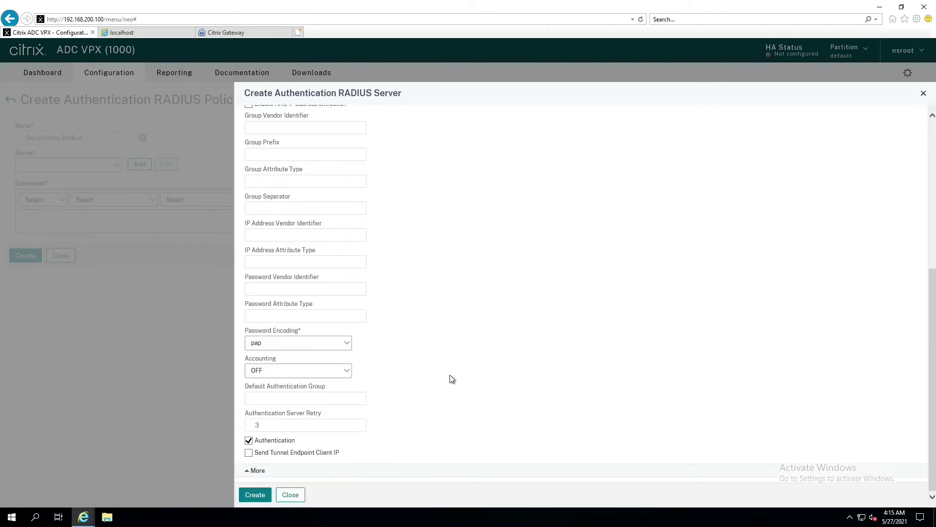
click(249, 333)
scroll(407, 415, up, 5)
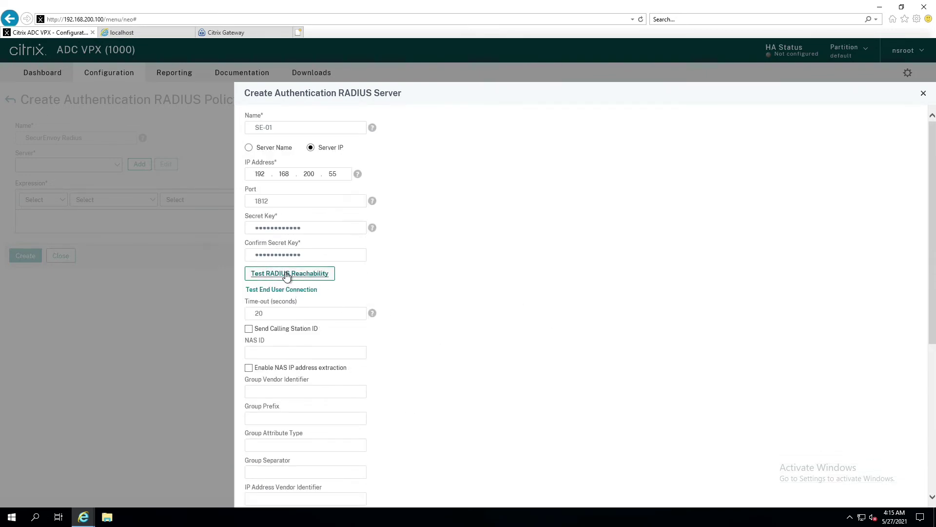
click(303, 278)
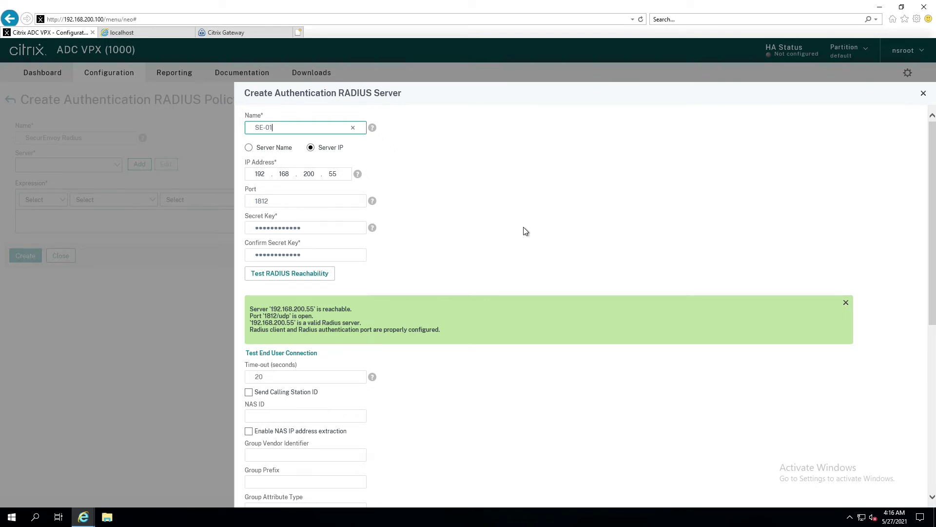
scroll(485, 229, down, 6)
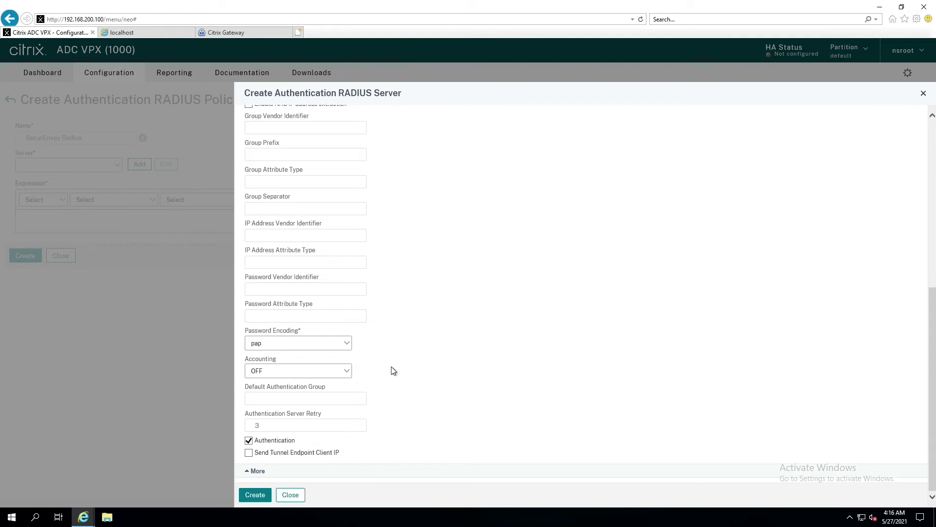
Create server SE-01, then create policy 'SecurEnvoy Radius' with expression ns_true.
click(255, 494)
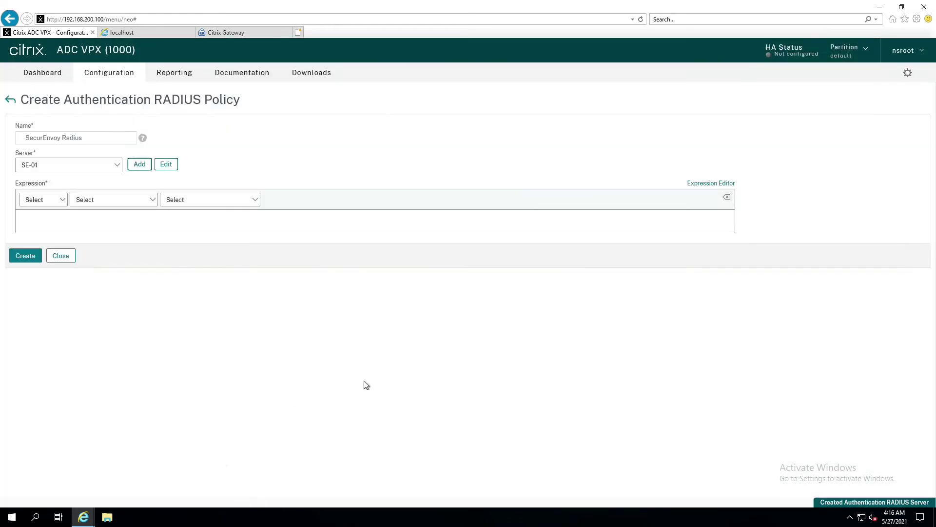
click(154, 201)
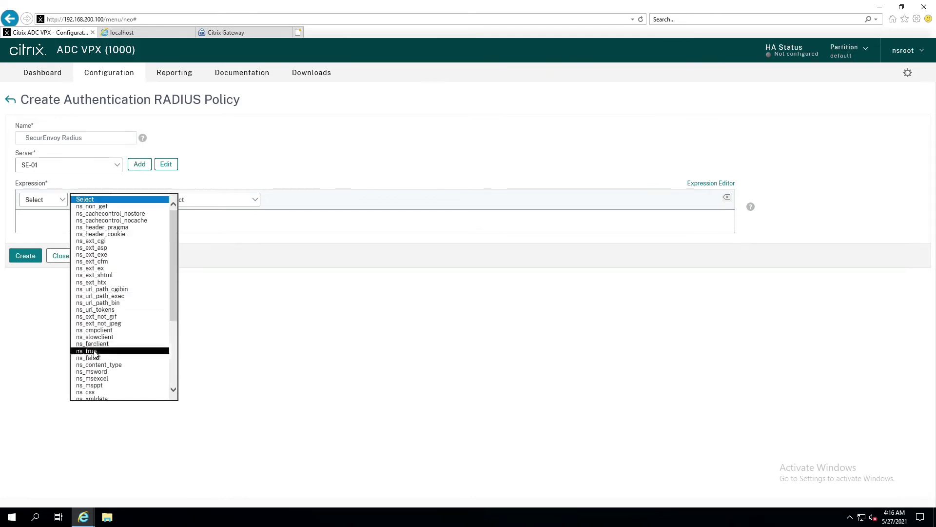
click(120, 350)
click(22, 256)
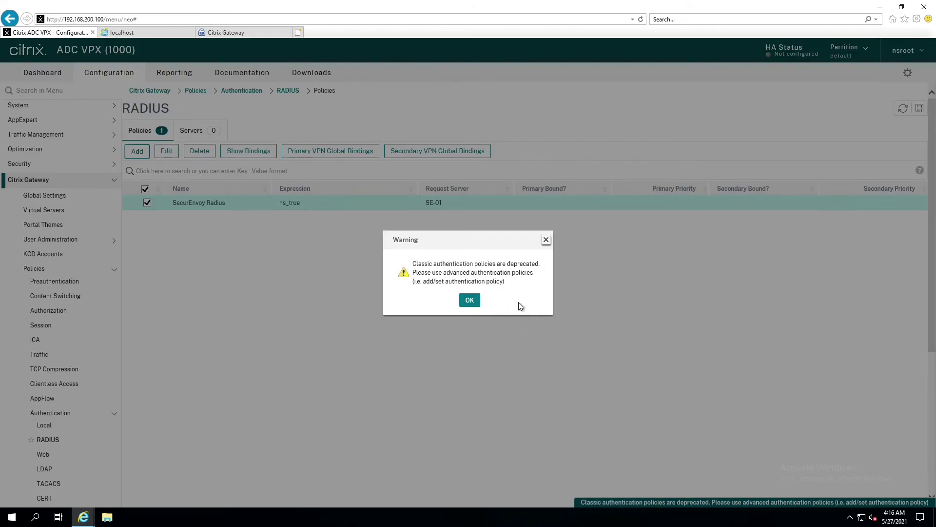
click(466, 301)
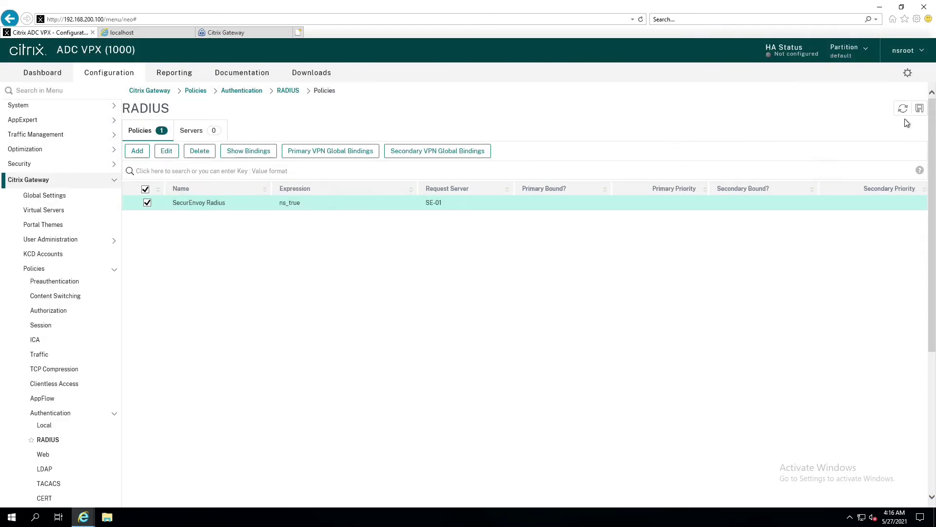
Save the running configuration and check the RADIUS Servers list showing SE-01.
click(920, 109)
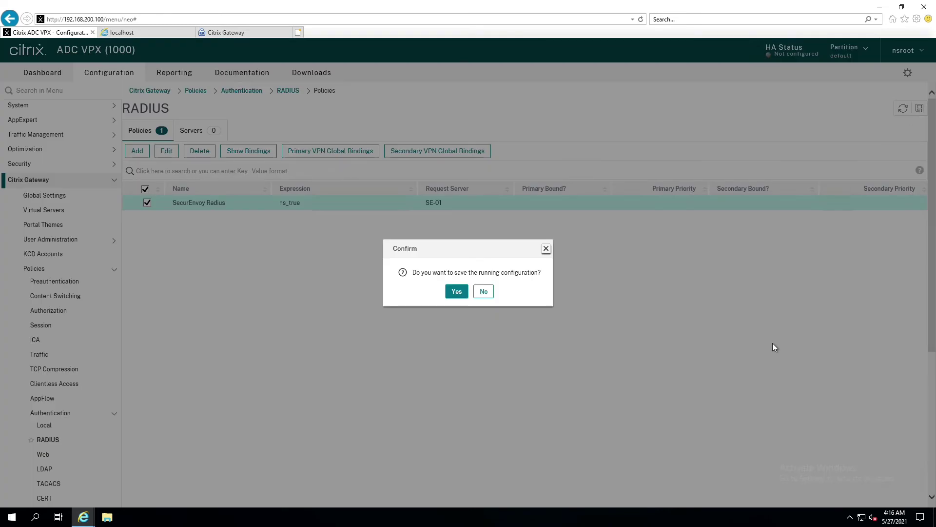
click(466, 291)
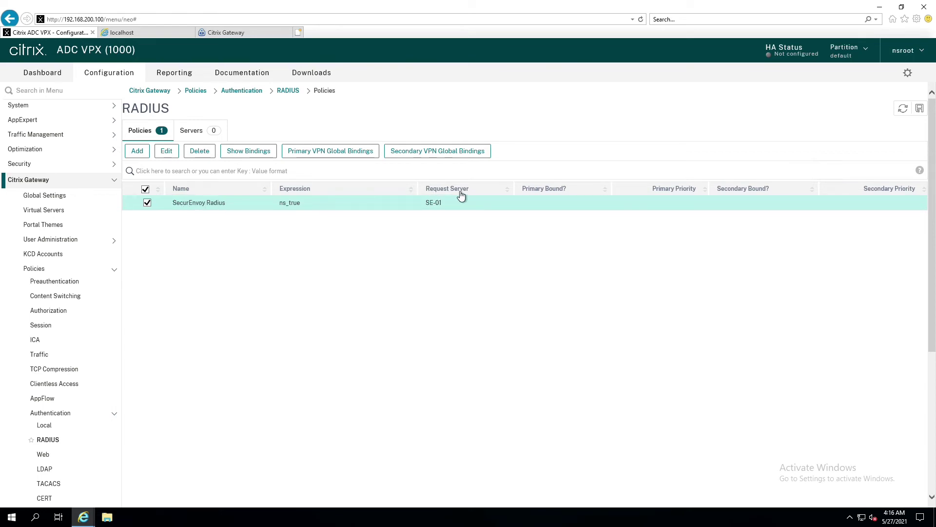
click(190, 132)
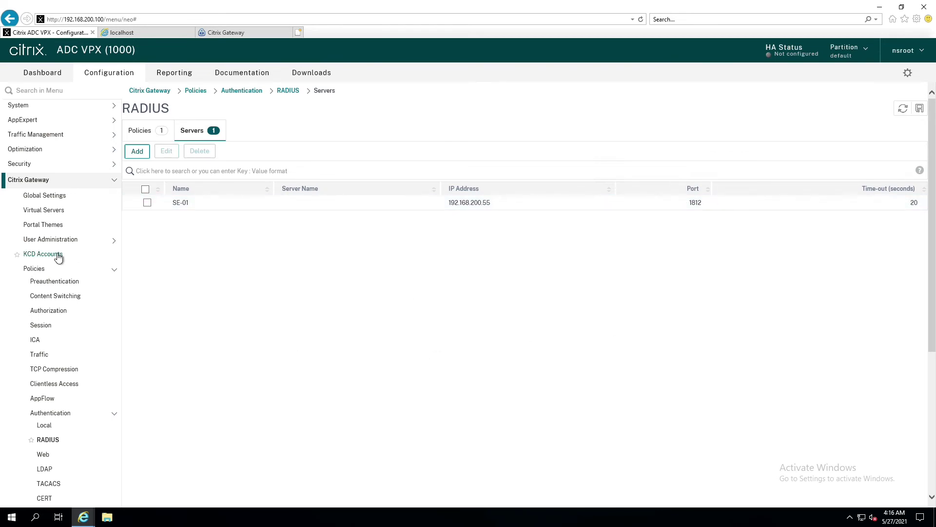
Open virtual server _XD_192.168.200.205_443 from the Citrix Gateway Virtual Servers list.
click(39, 211)
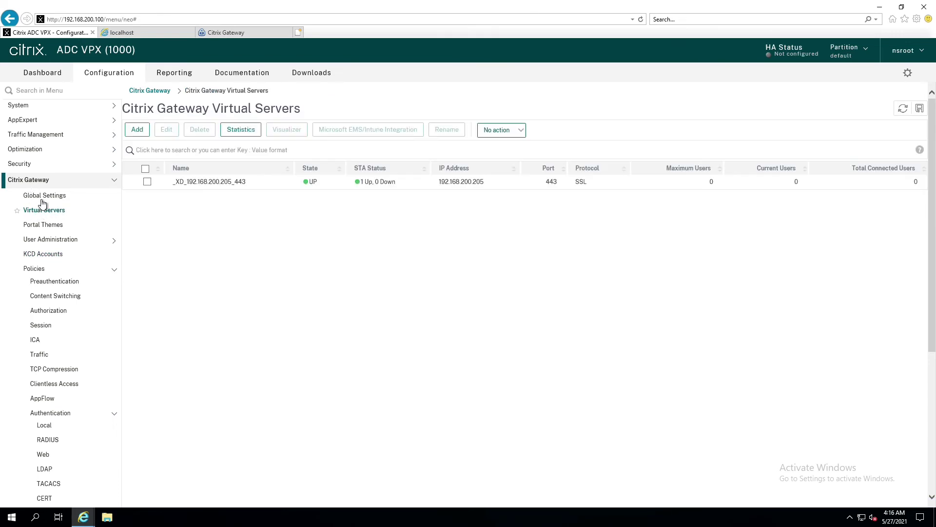
double_click(209, 187)
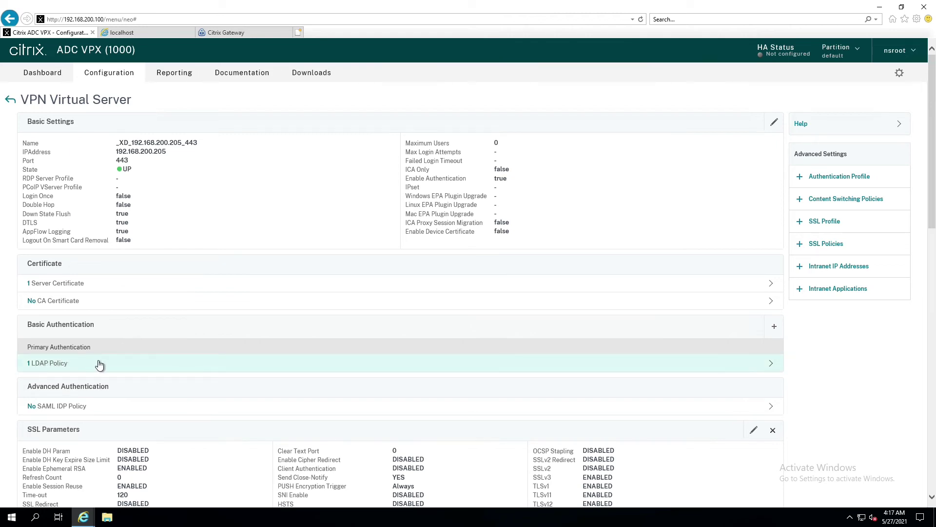
Bind the SecurEnvoy Radius policy to the virtual server as primary RADIUS authentication, priority 100.
click(775, 329)
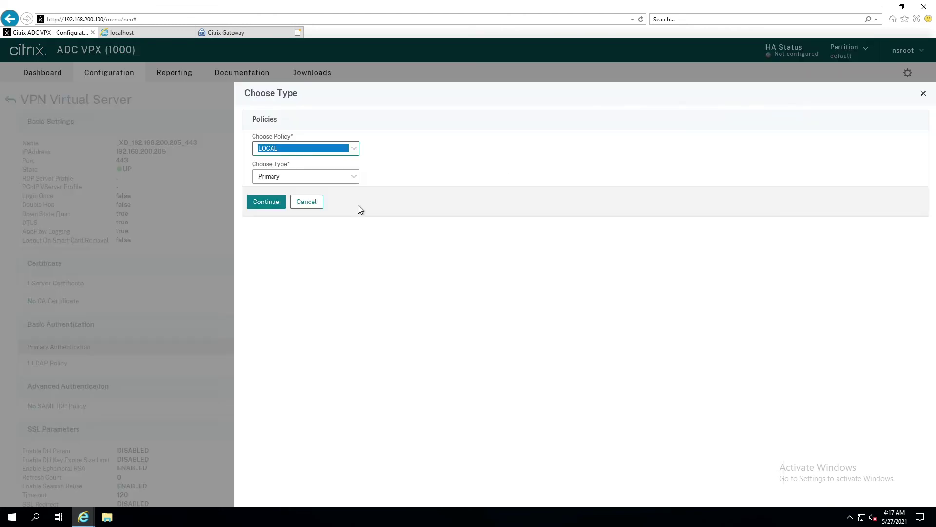
click(355, 145)
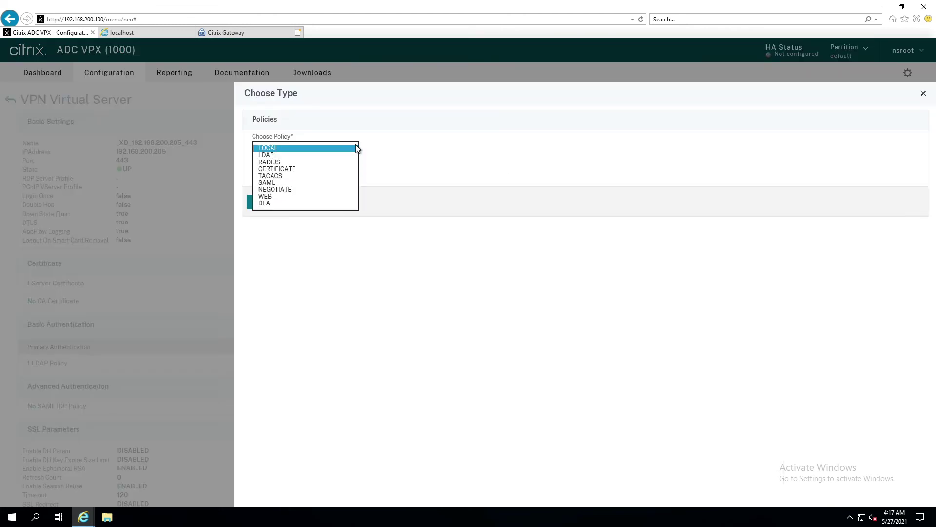
click(286, 157)
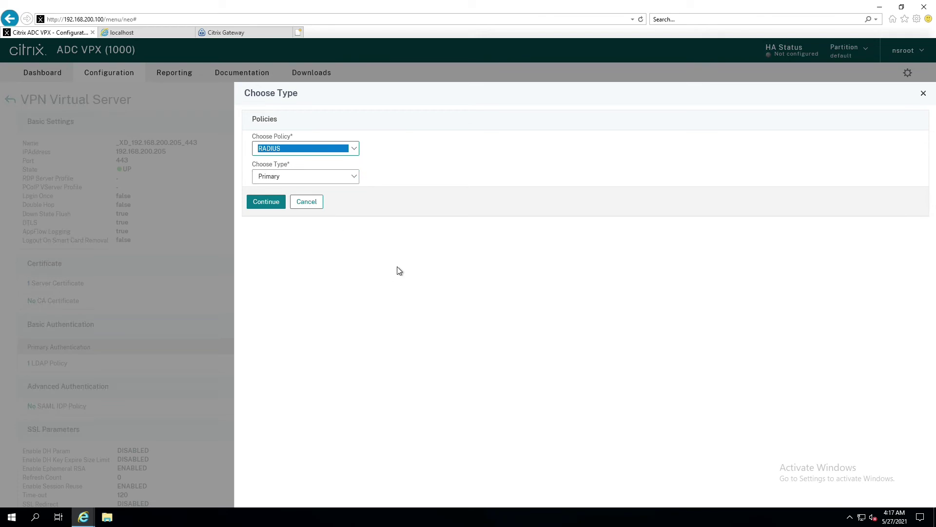
click(258, 203)
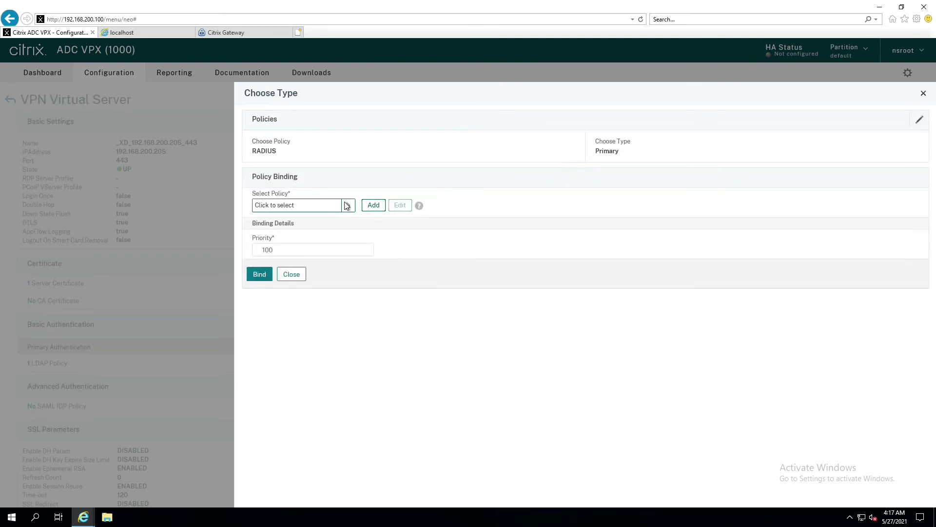
click(348, 206)
click(257, 184)
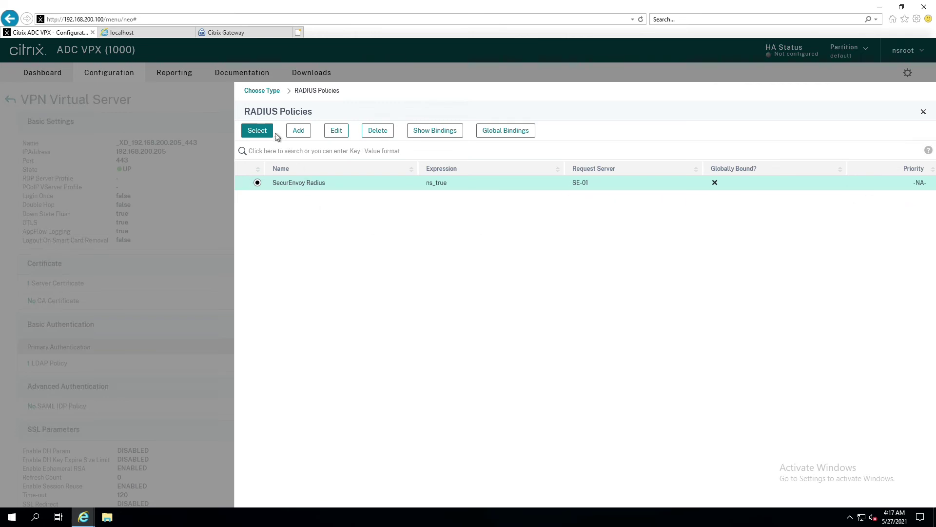
click(257, 131)
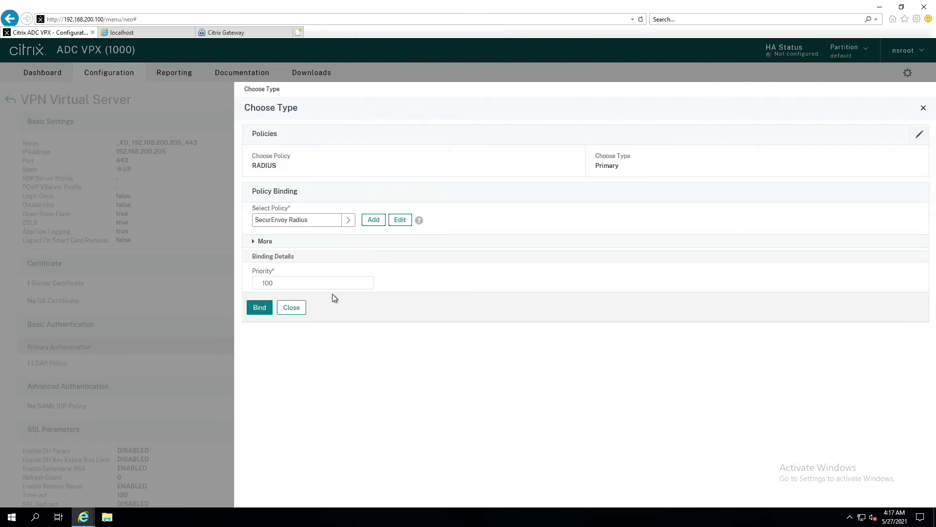
click(259, 308)
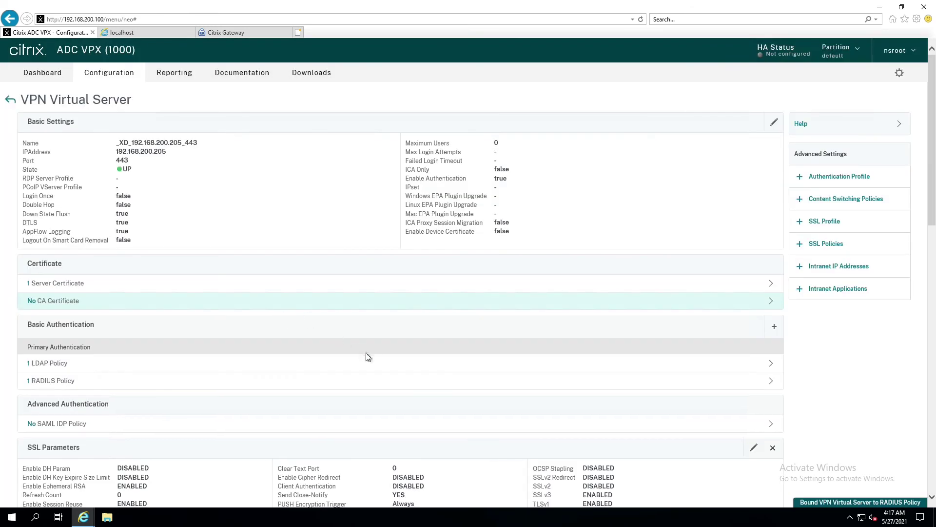
Unbind the LDAP policy so only the RADIUS policy remains for primary authentication.
click(374, 363)
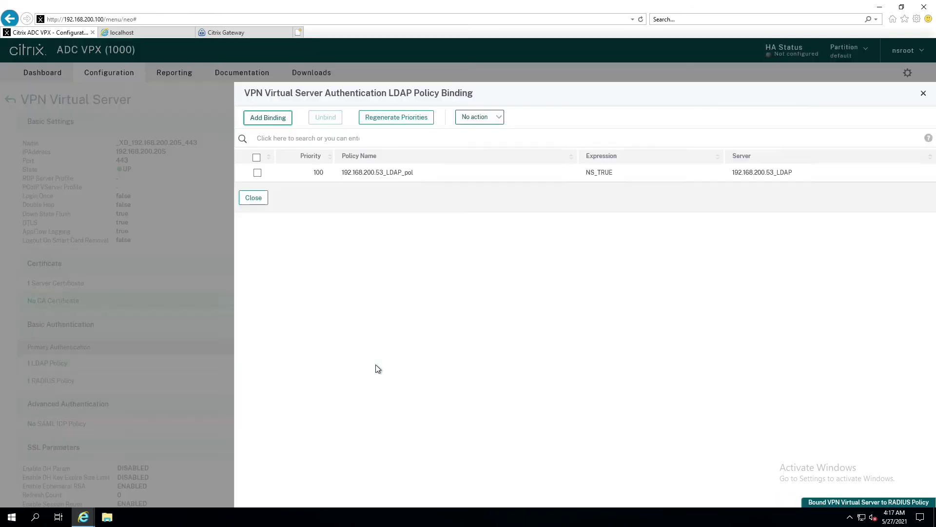
click(258, 172)
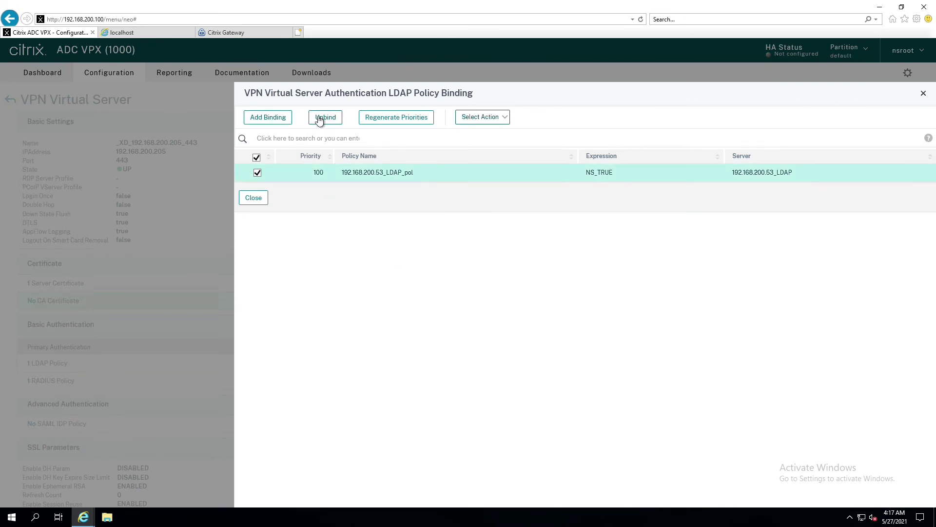
click(325, 117)
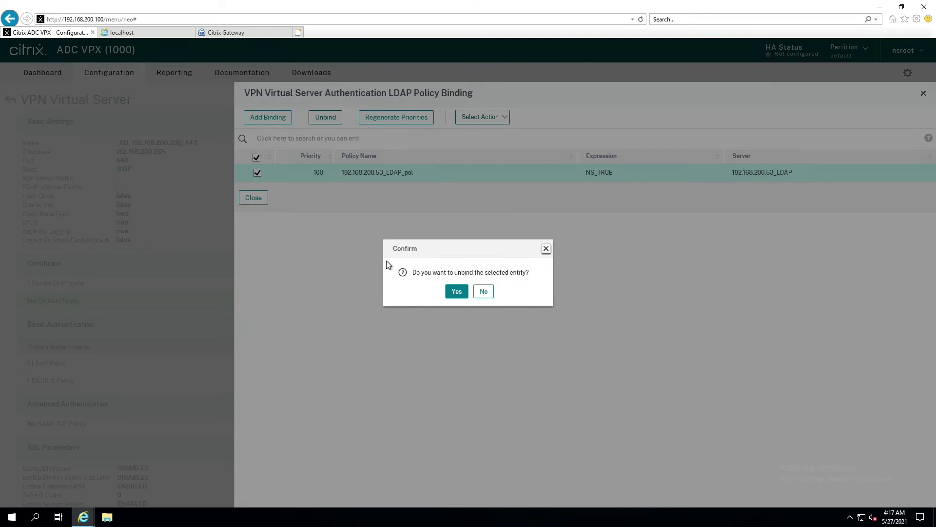
click(457, 292)
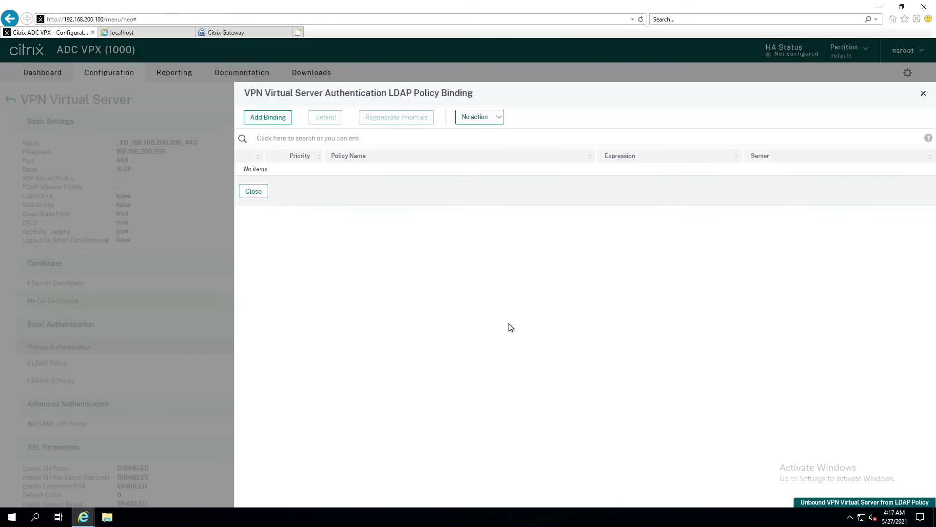
click(252, 192)
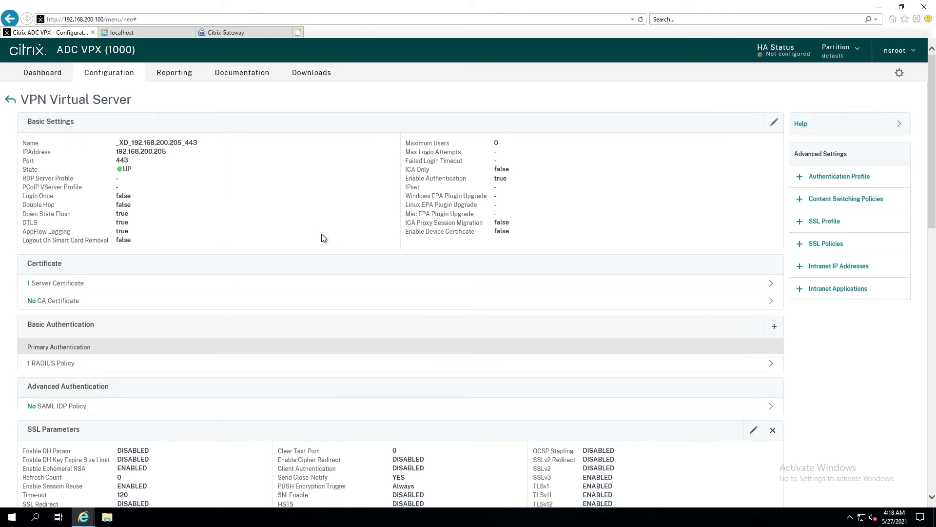
Save the Citrix ADC running configuration.
click(10, 100)
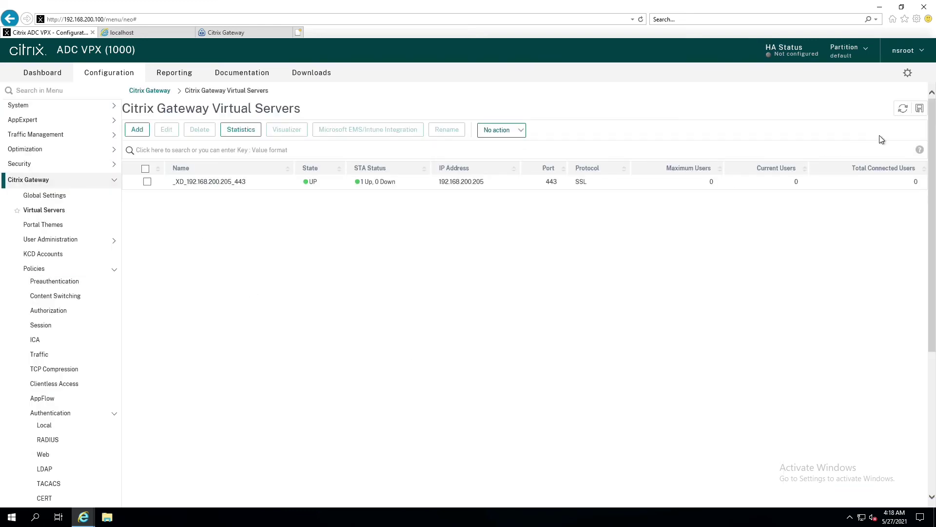
click(920, 108)
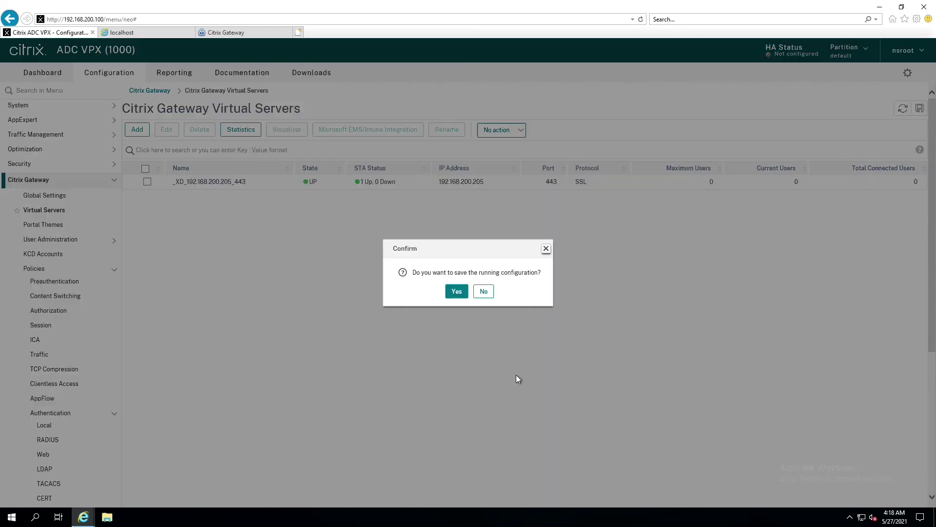
click(456, 291)
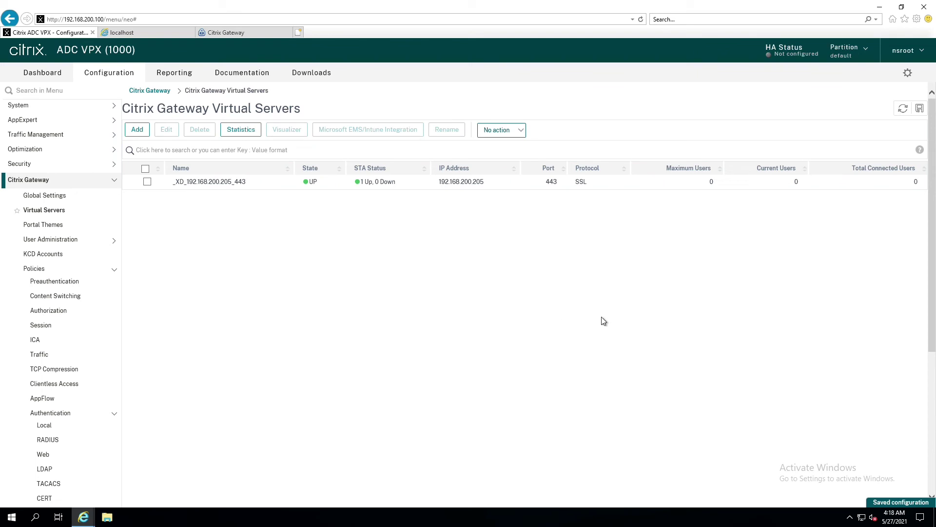
In SecurEnvoy admin, find testuser and review its Static Code authentication type settings.
click(152, 32)
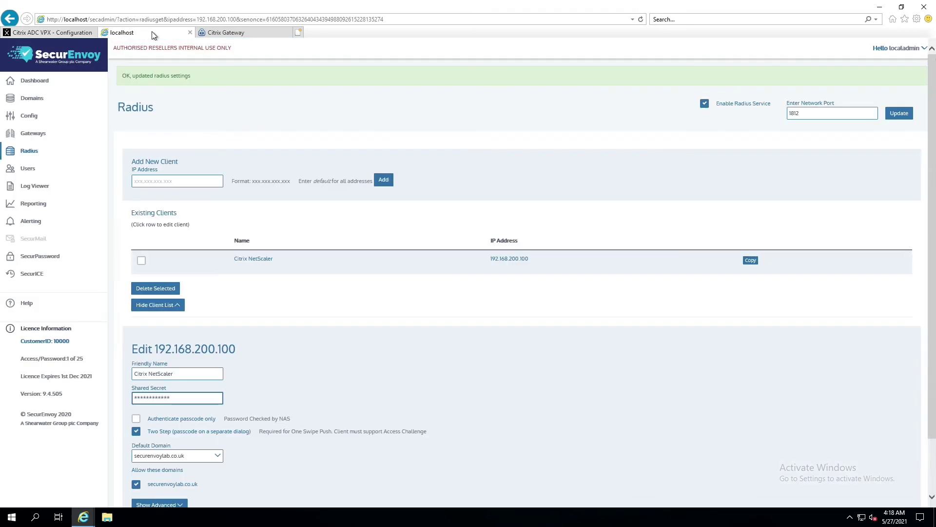
click(26, 173)
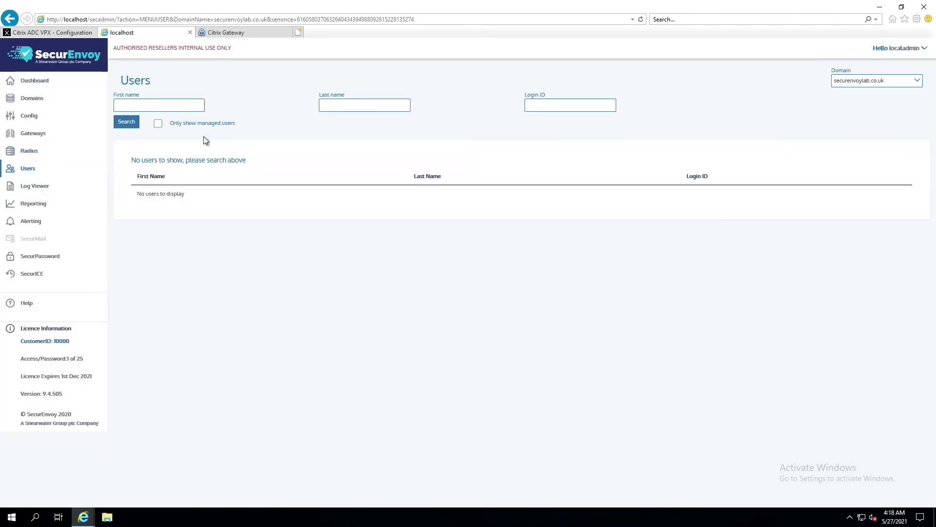
click(124, 126)
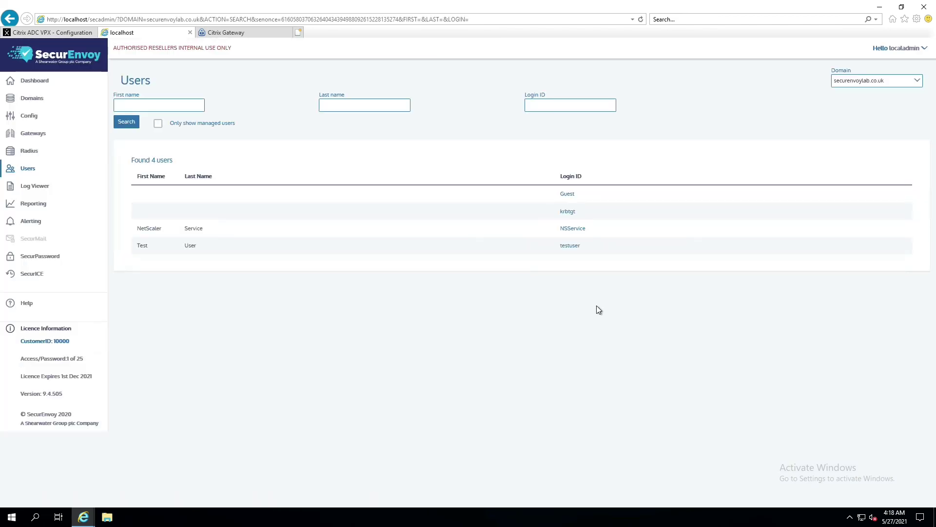
click(568, 247)
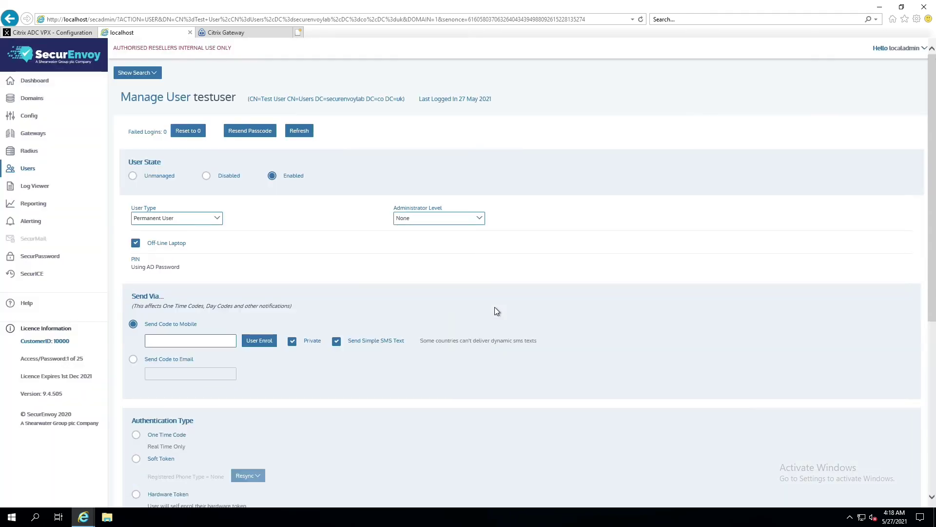
scroll(495, 308, down, 6)
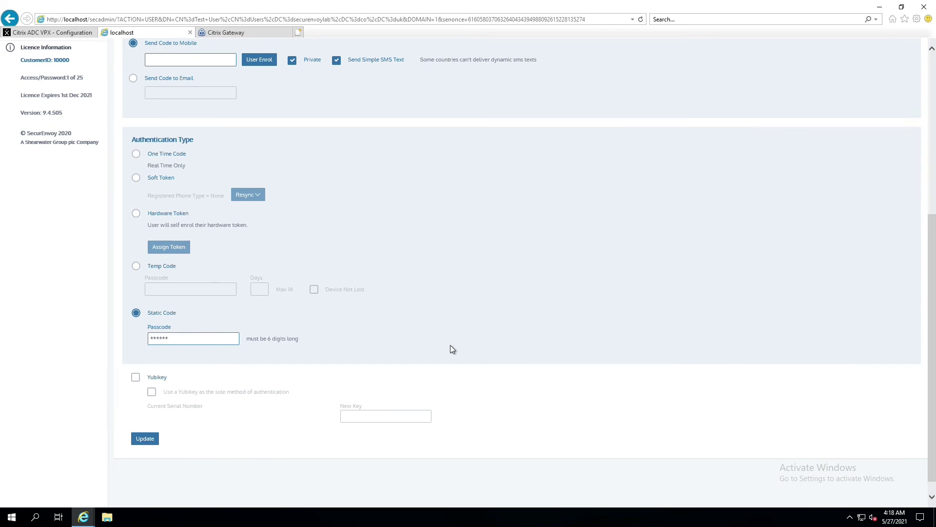
scroll(453, 349, up, 2)
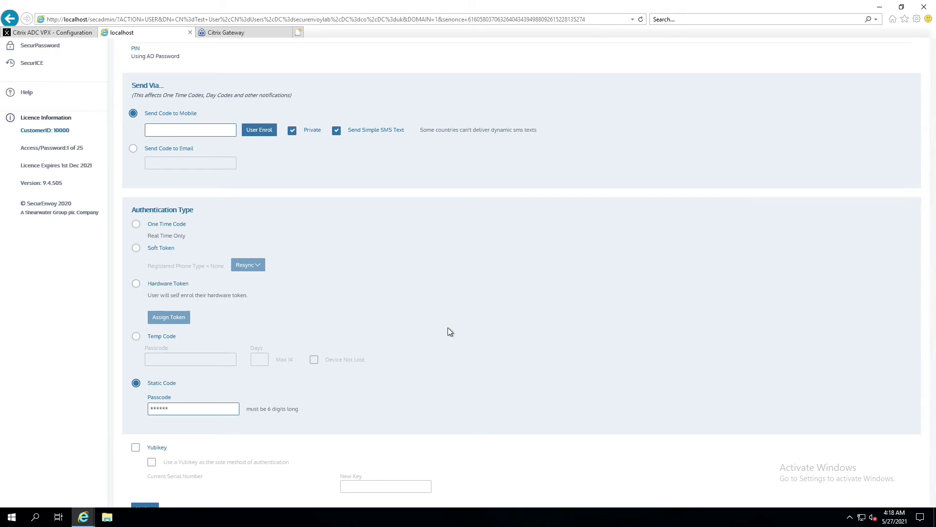
scroll(448, 328, up, 5)
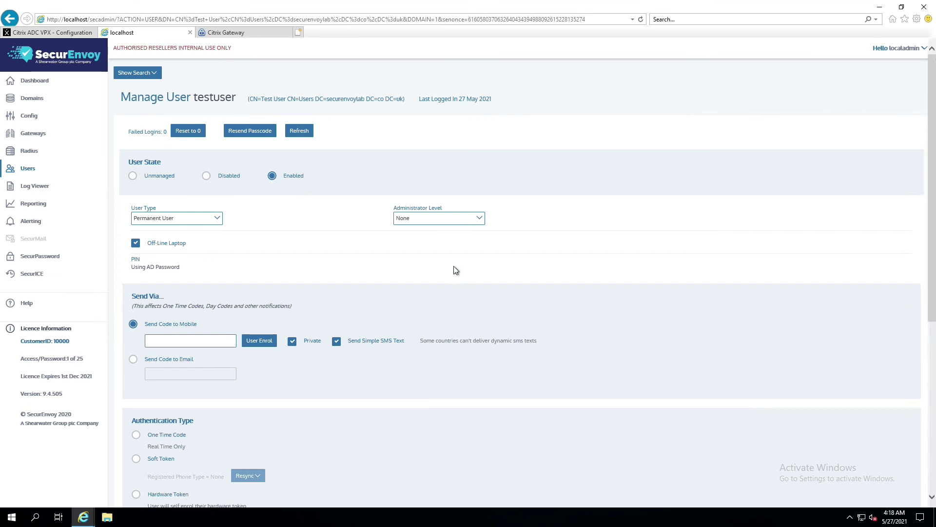
scroll(444, 335, down, 4)
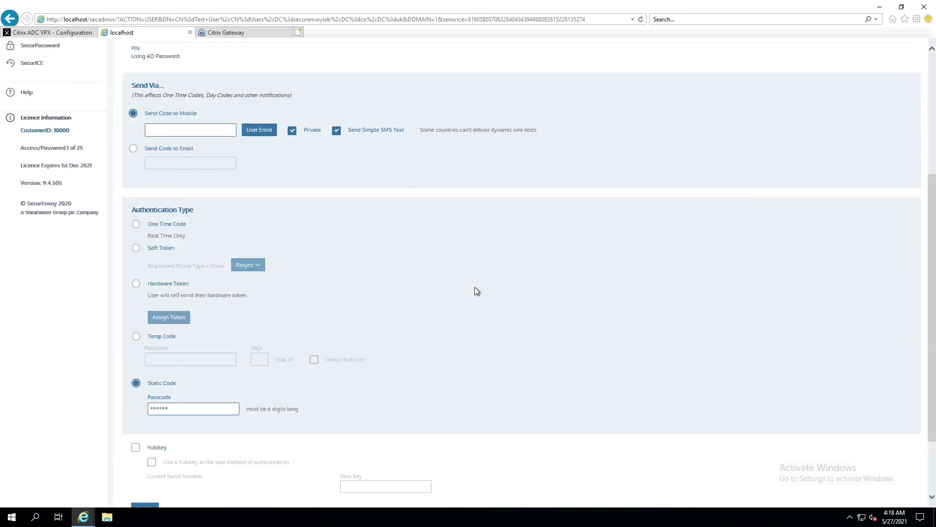
scroll(477, 319, up, 4)
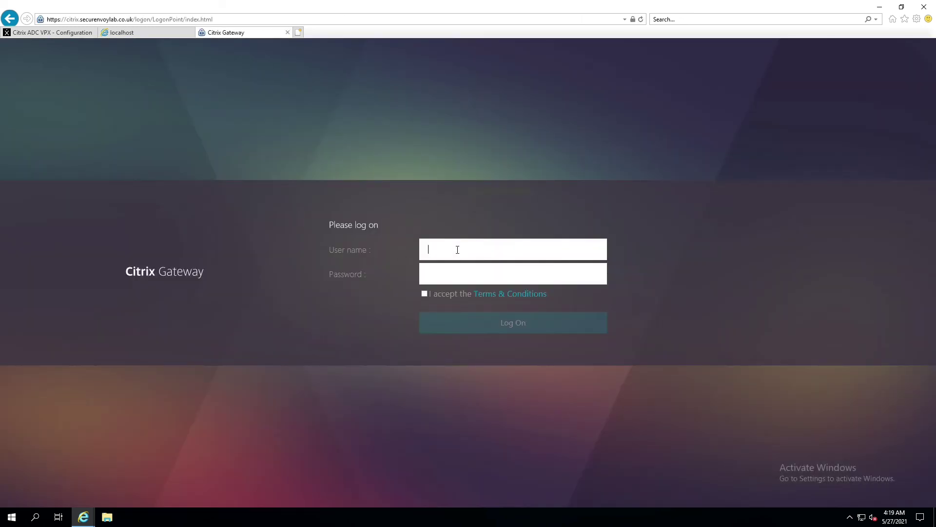
Log on to Citrix Gateway with the test user's e-mail, password and six-digit passcode, accepting the terms.
key(Tab)
text(•••••••••••••)
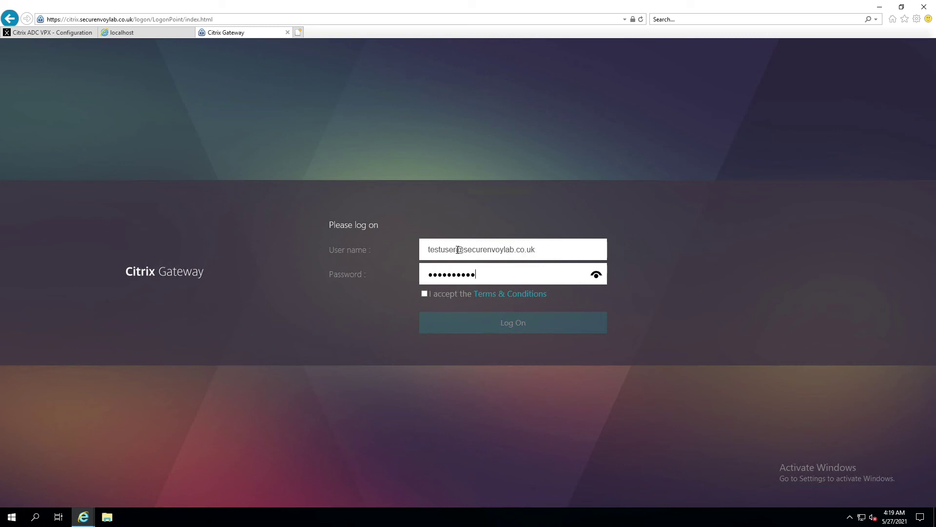
text(••••••••)
click(424, 293)
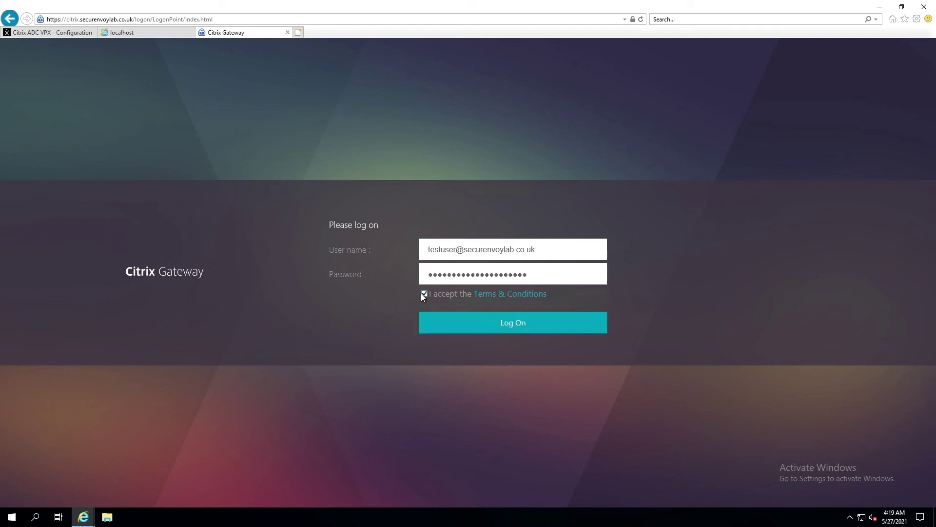
click(531, 329)
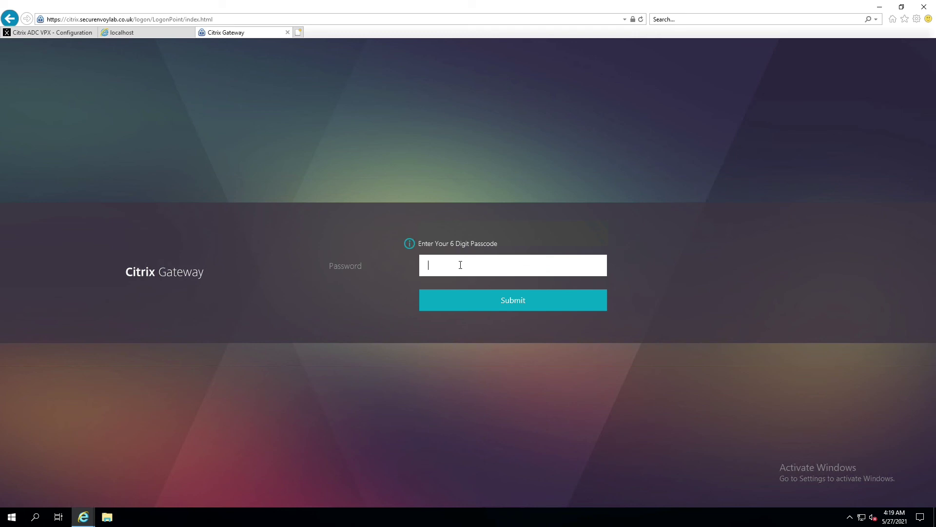
text(******)
click(514, 306)
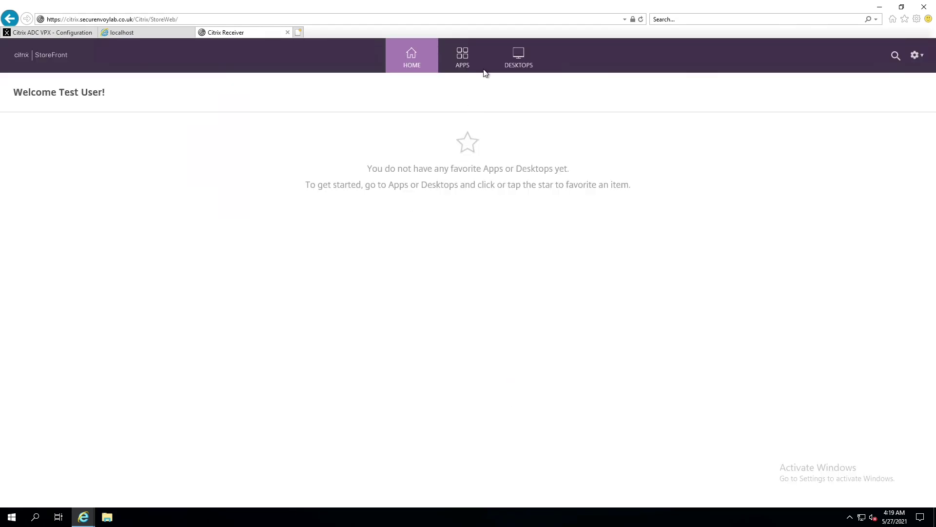
Browse the StoreFront Apps and Desktops, then log the test user off.
click(469, 57)
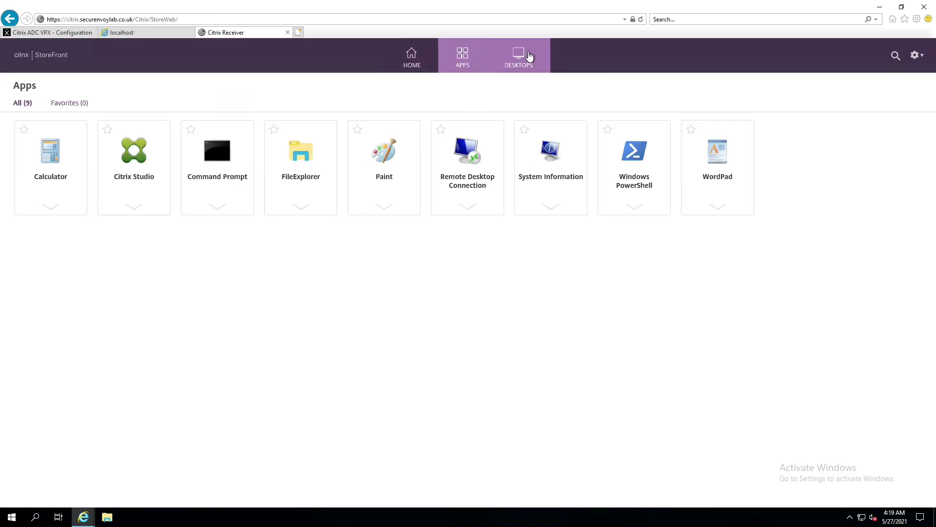
click(529, 57)
click(466, 67)
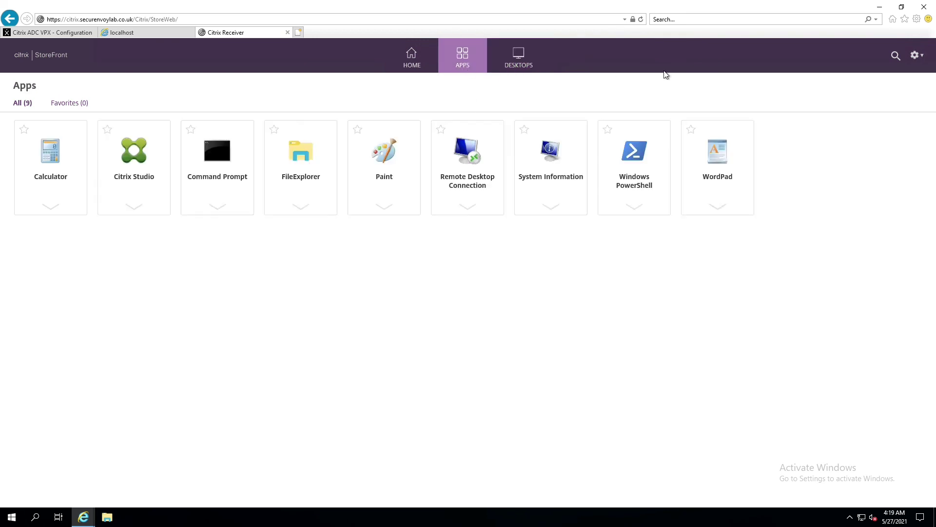
click(917, 55)
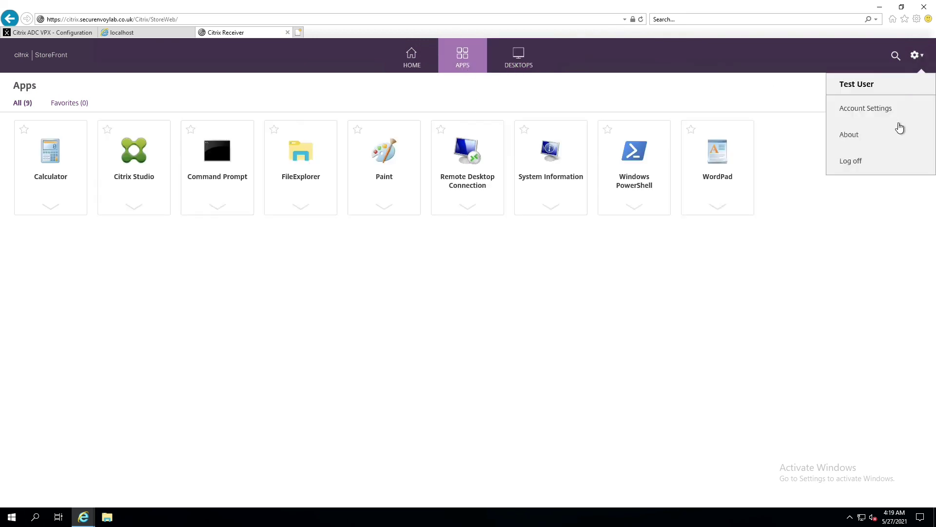
click(853, 162)
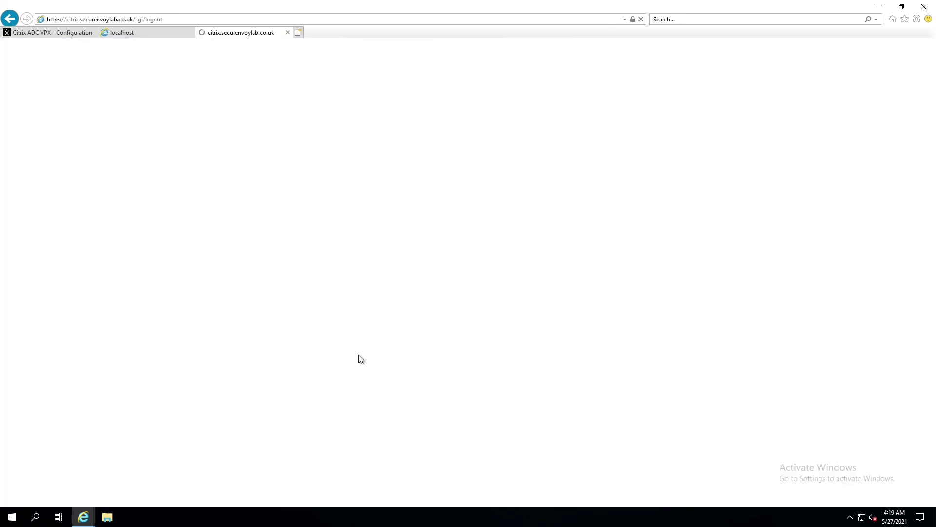
Return to the Citrix ADC console's System Information page for appliance 192.168.200.100.
click(120, 32)
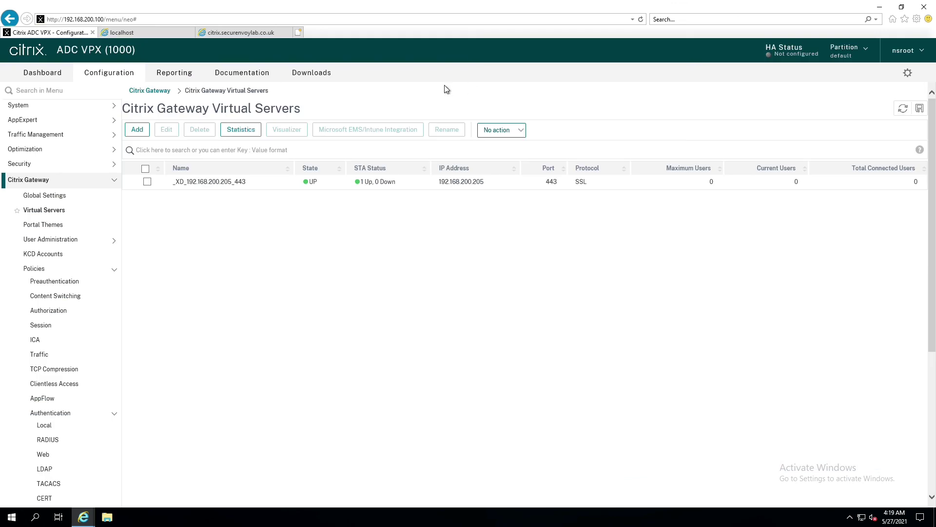
click(15, 109)
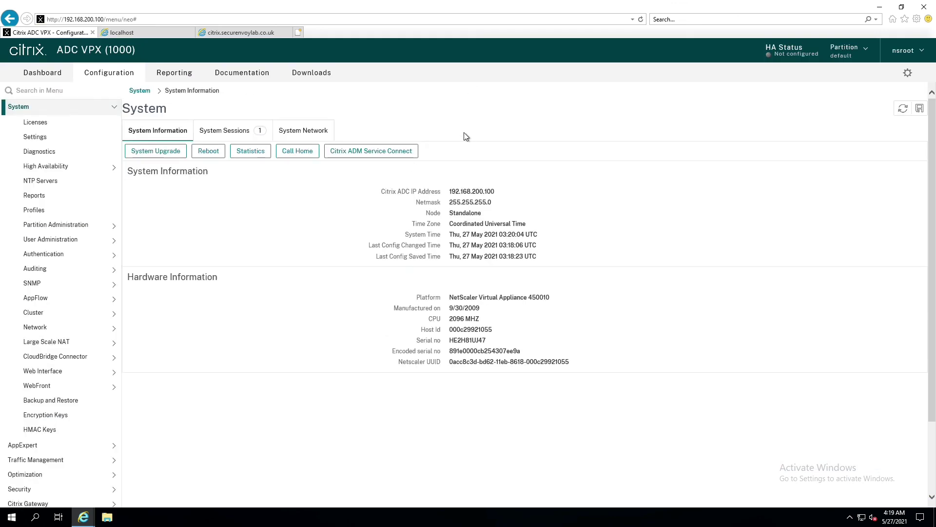